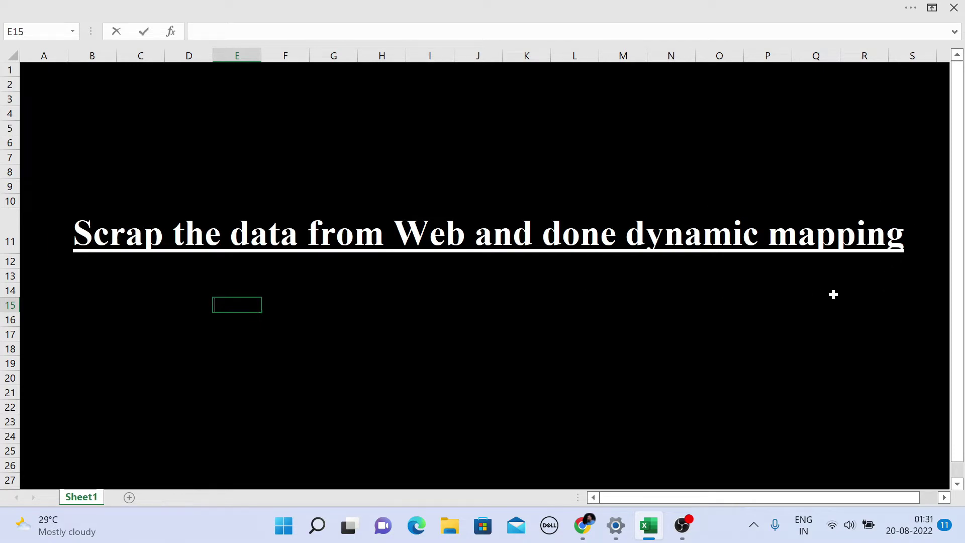
# Switch to Chrome and open the Wikipedia article "List of cities in India by population" from the Google search results.
pyautogui.hotkey('alt', 'Tab')
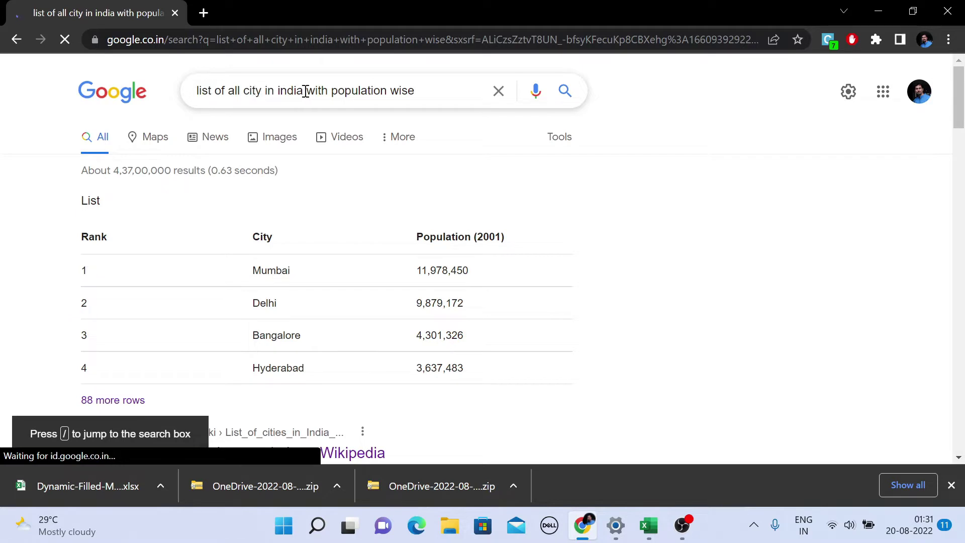
pyautogui.moveTo(432, 91); pyautogui.dragTo(179, 101)
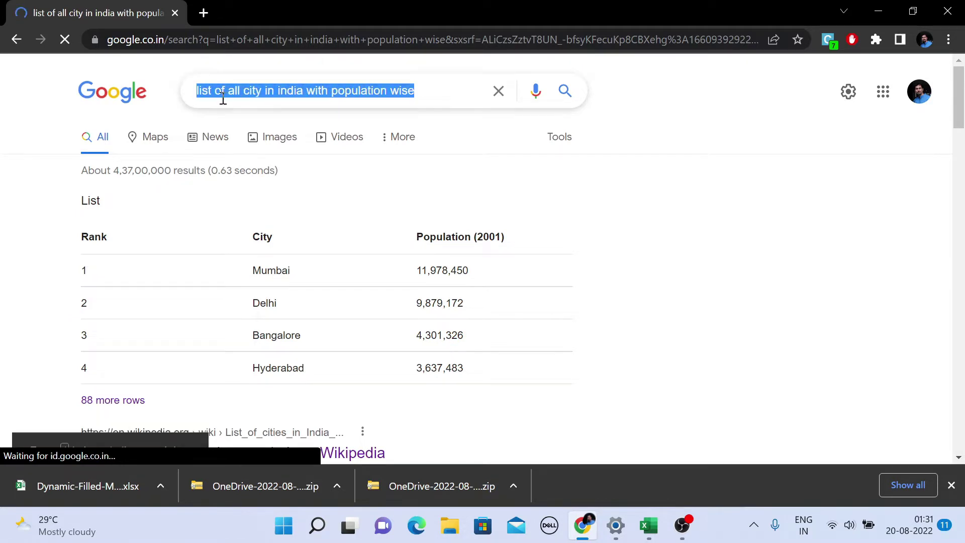
pyautogui.click(432, 95)
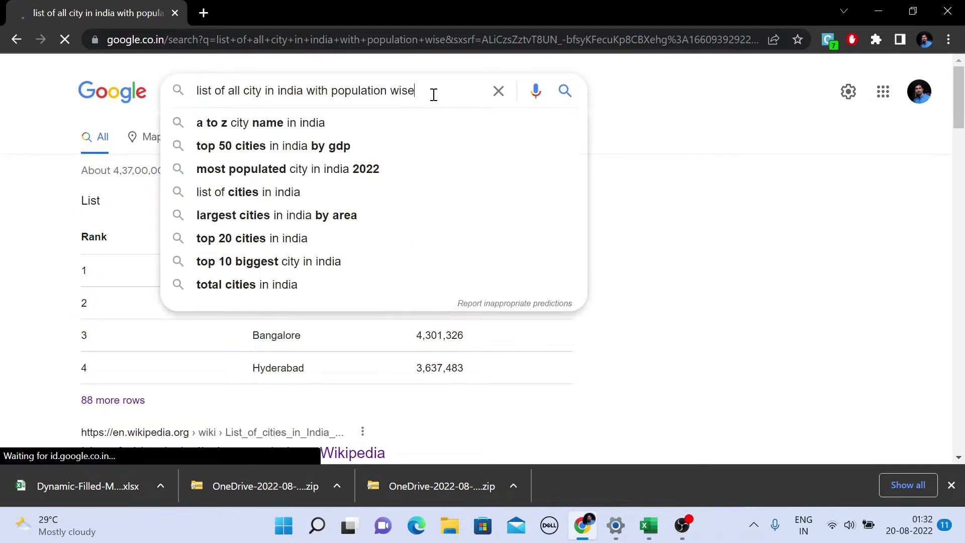
pyautogui.click(729, 122)
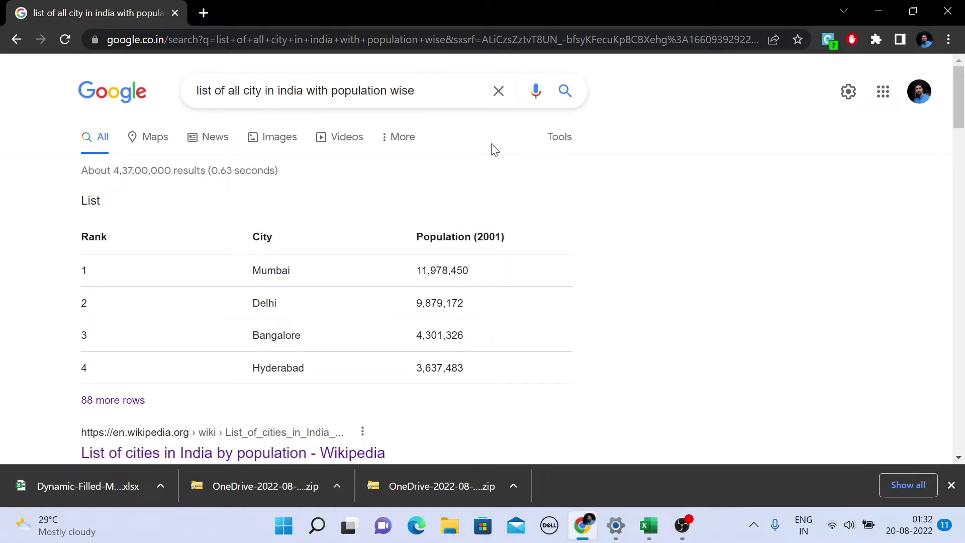
pyautogui.scroll(-3, 409, 135)
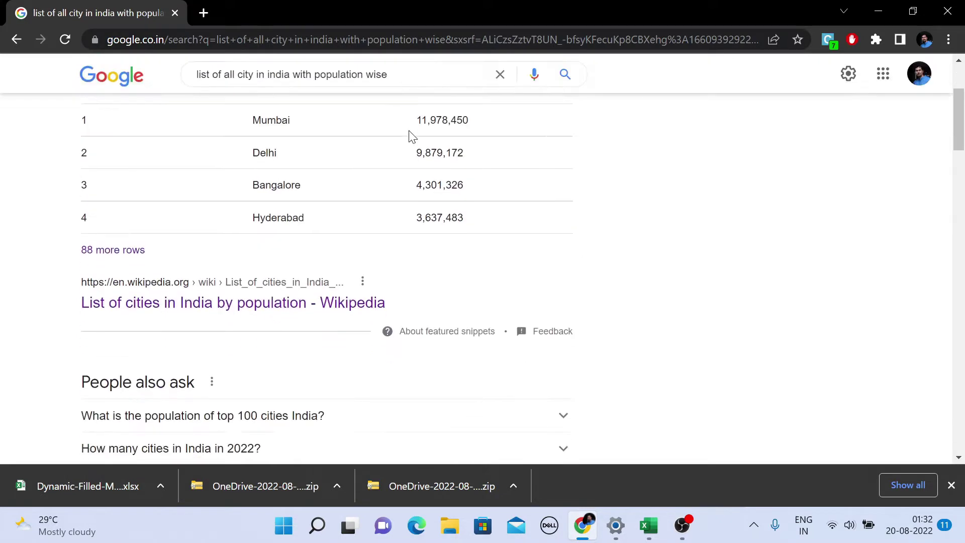
pyautogui.click(257, 308)
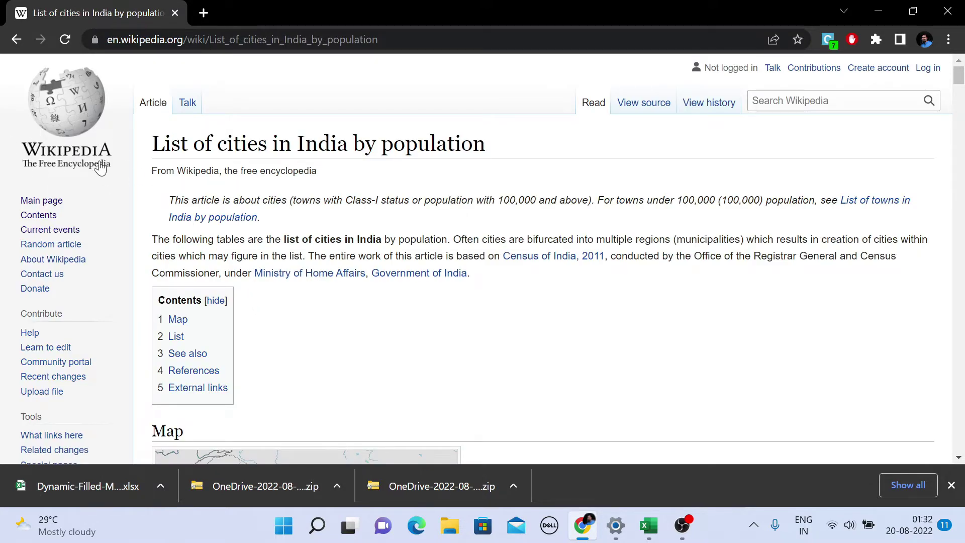
# Look over the article's map and city population table, and copy the page's full URL.
pyautogui.scroll(-5, 462, 197)
pyautogui.scroll(-9, 460, 200)
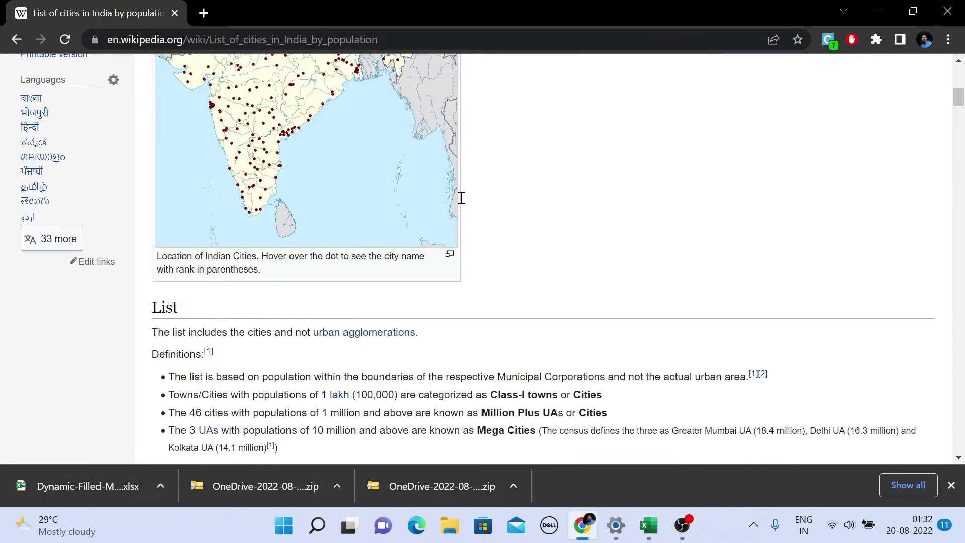
pyautogui.scroll(6, 460, 204)
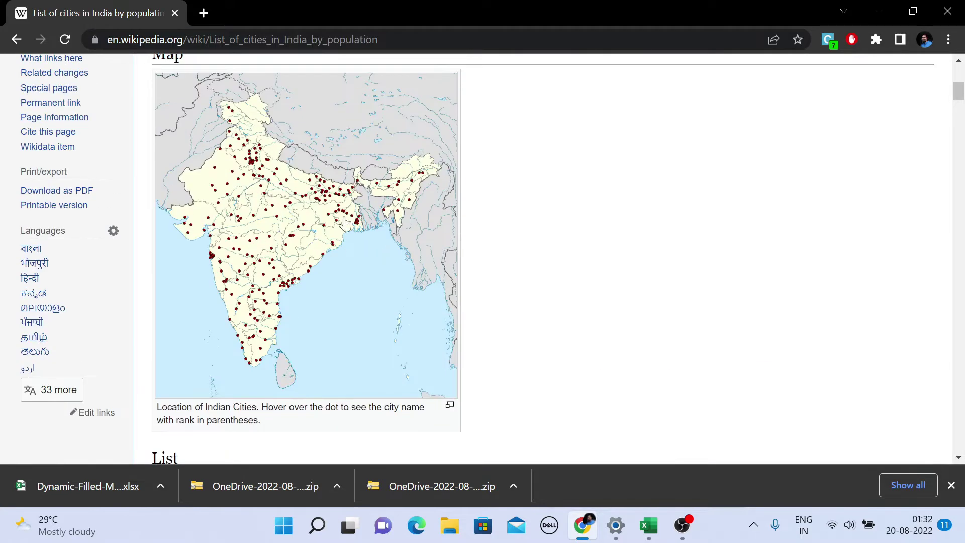
pyautogui.scroll(-8, 659, 210)
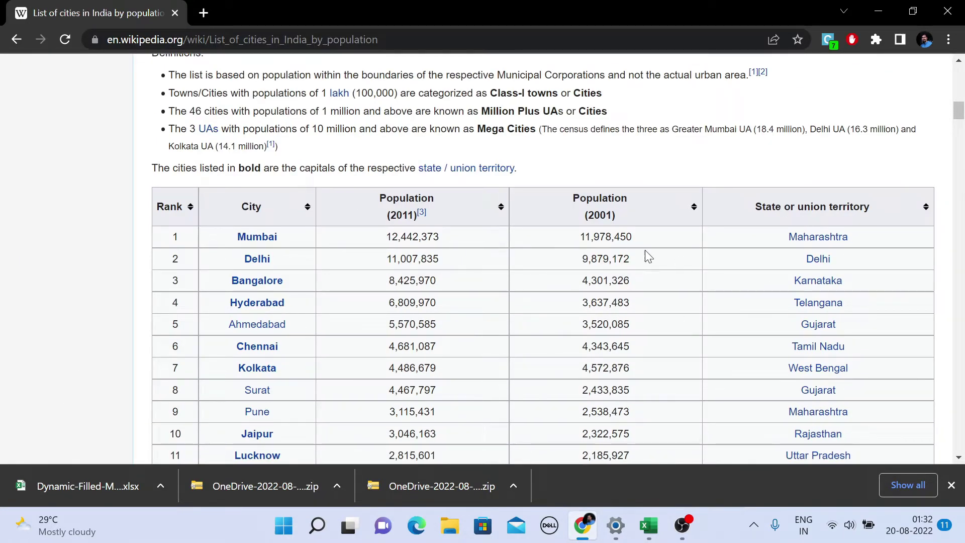
pyautogui.scroll(10, 645, 257)
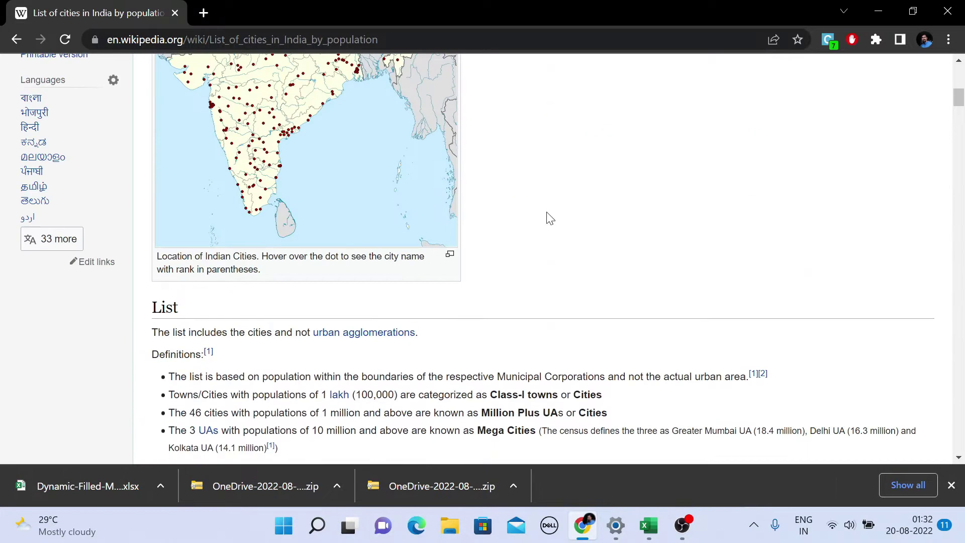
pyautogui.click(459, 38)
pyautogui.click(461, 39)
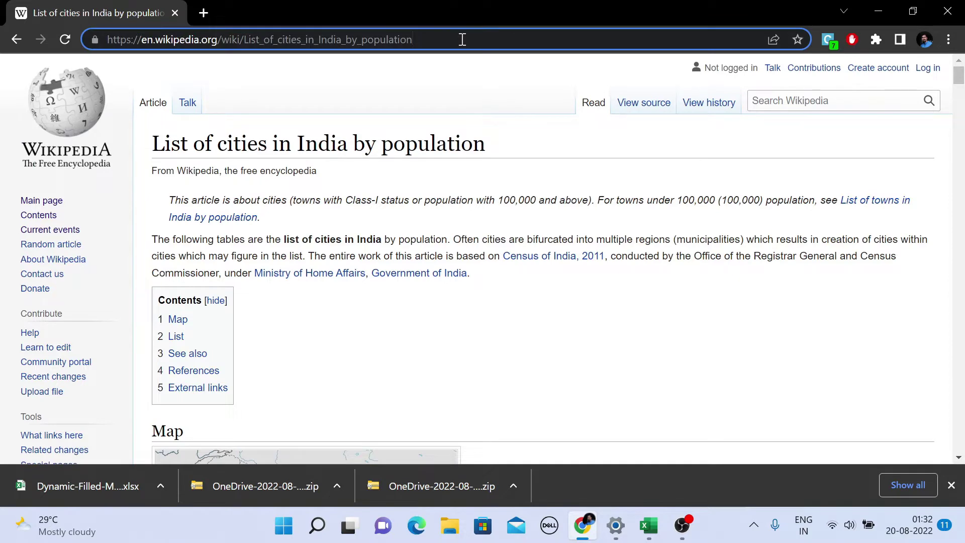
pyautogui.moveTo(462, 39); pyautogui.dragTo(93, 40)
pyautogui.hotkey('ctrl', 'c')
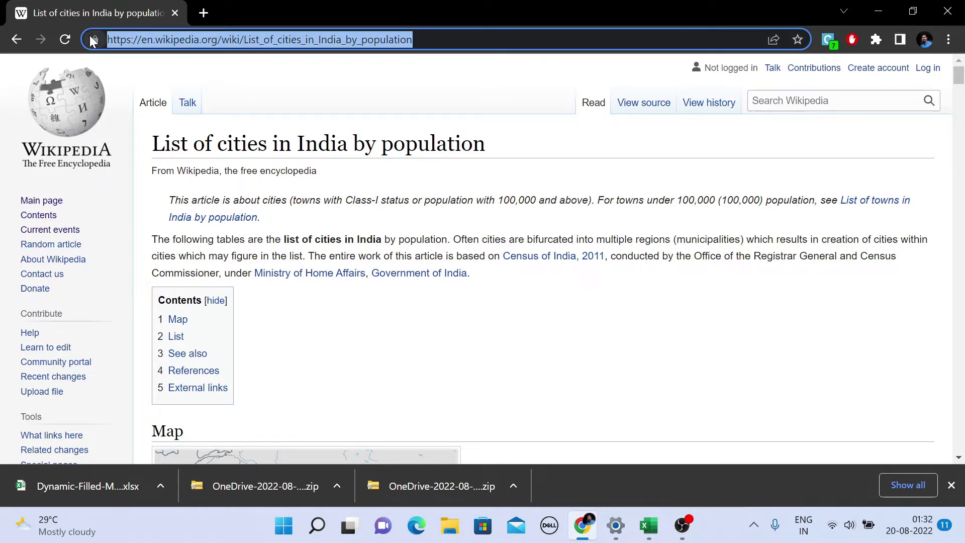
pyautogui.hotkey('alt', 'Tab')
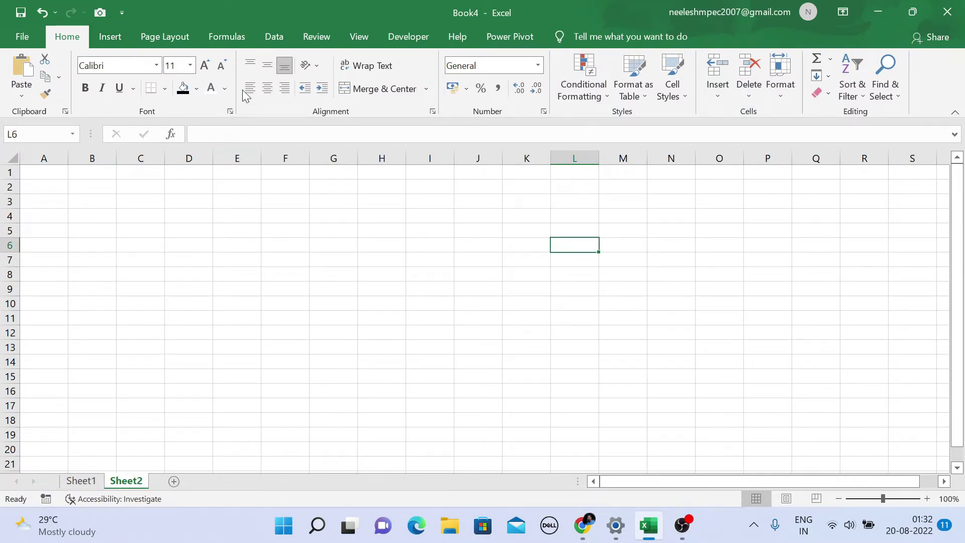
pyautogui.click(269, 38)
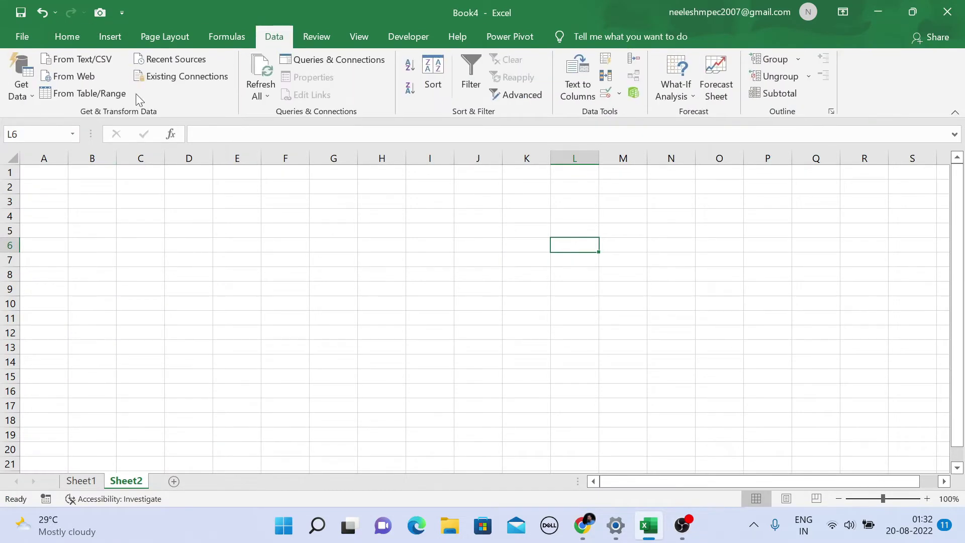
pyautogui.click(35, 99)
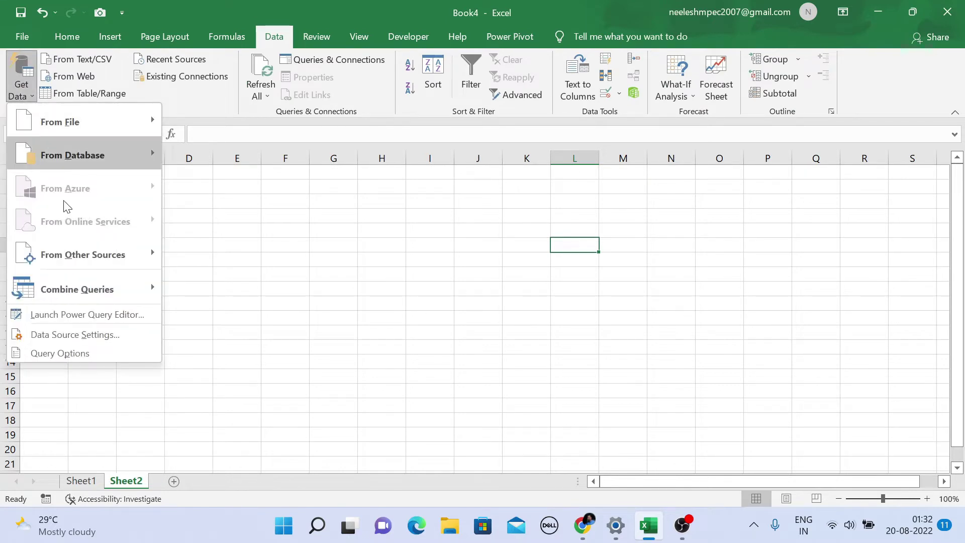
pyautogui.moveTo(87, 252)
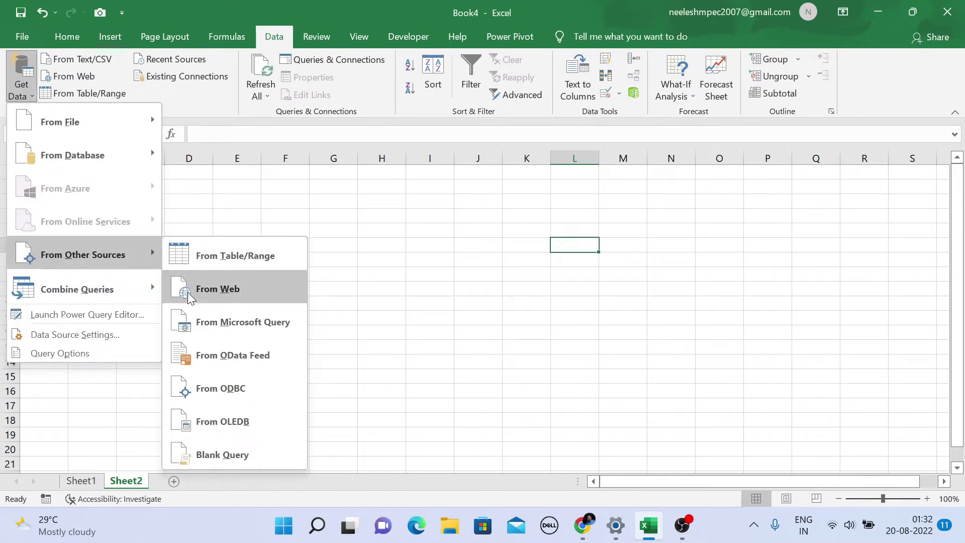
pyautogui.click(219, 294)
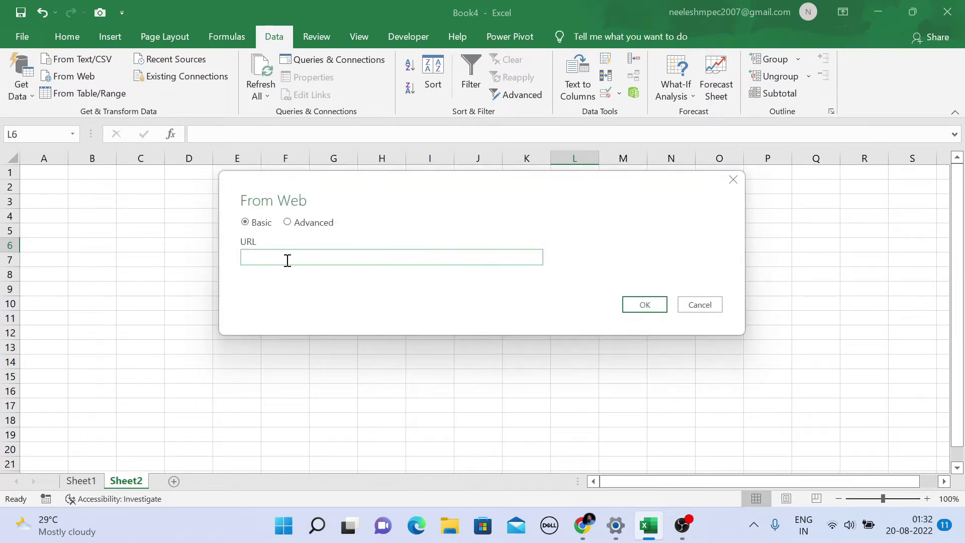
pyautogui.hotkey('ctrl', 'v')
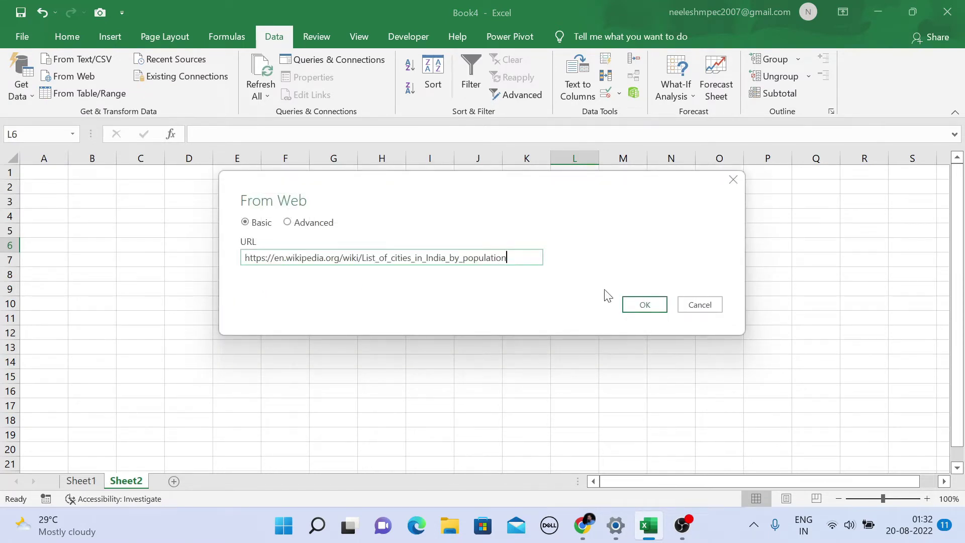
pyautogui.click(657, 311)
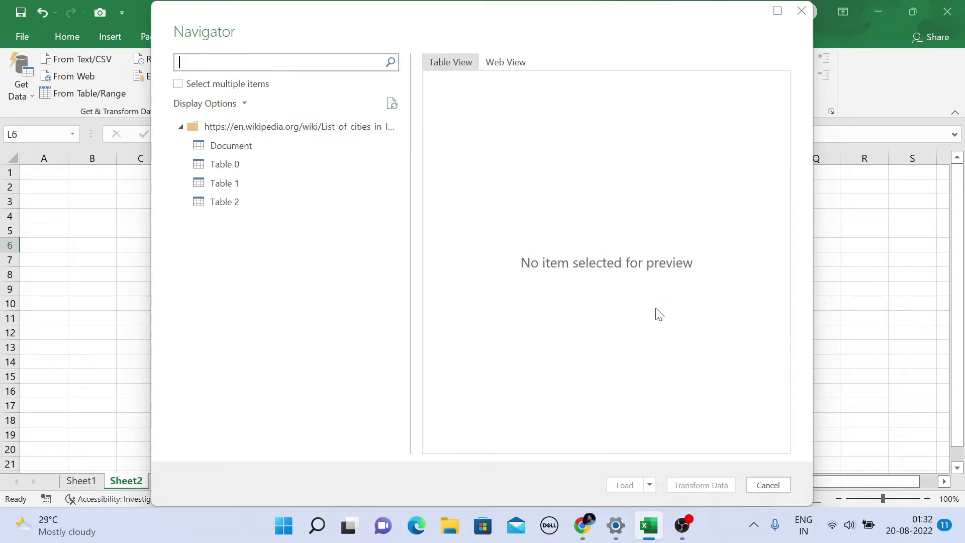
# Open Table 0 for transformation in the Power Query Editor and promote its first row to column headers.
pyautogui.click(238, 166)
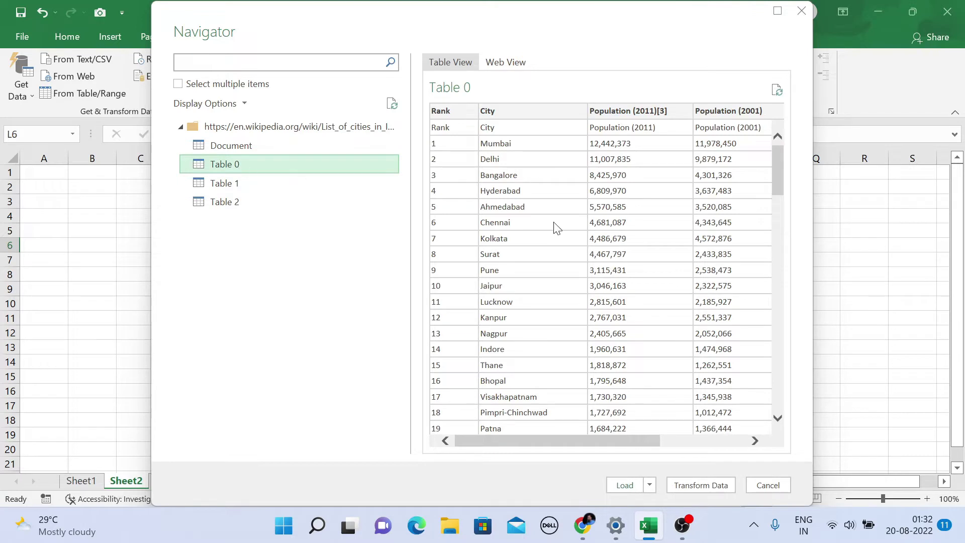
pyautogui.moveTo(627, 438)
pyautogui.mouseDown()
pyautogui.moveTo(719, 435)
pyautogui.moveTo(617, 436)
pyautogui.mouseUp()
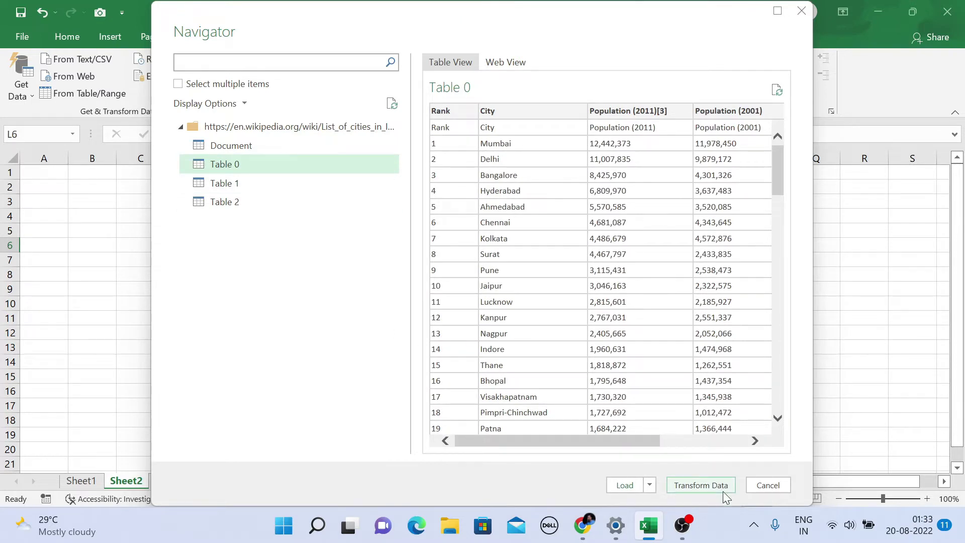
pyautogui.click(700, 484)
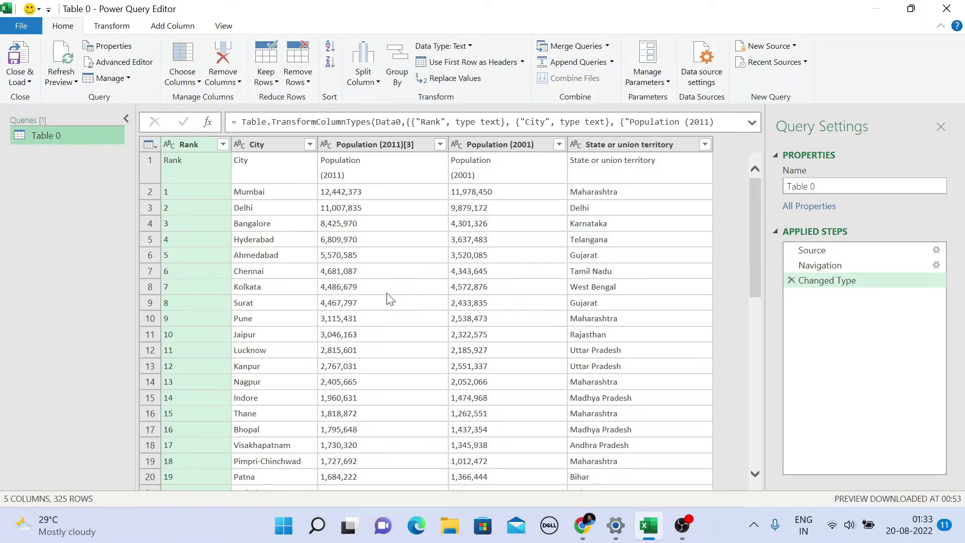
pyautogui.click(144, 167)
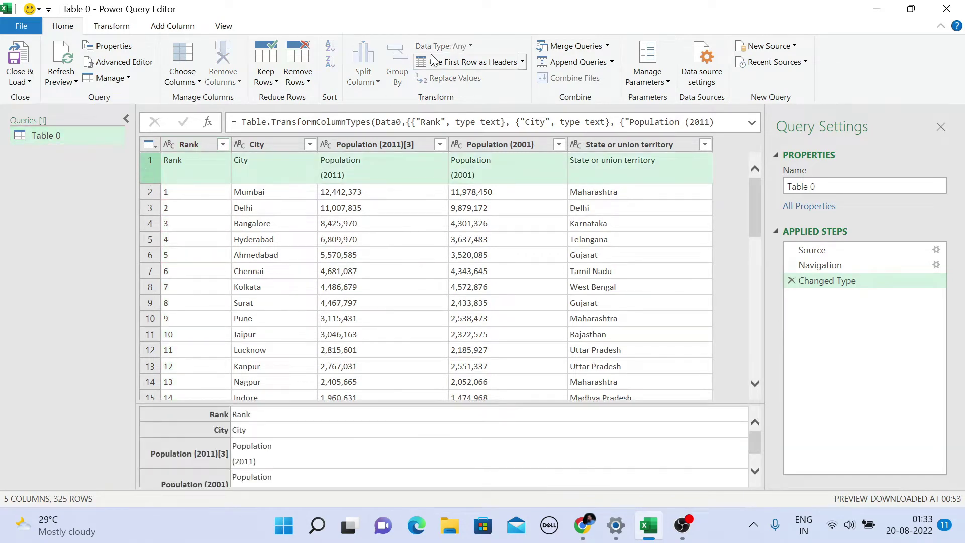
pyautogui.click(467, 62)
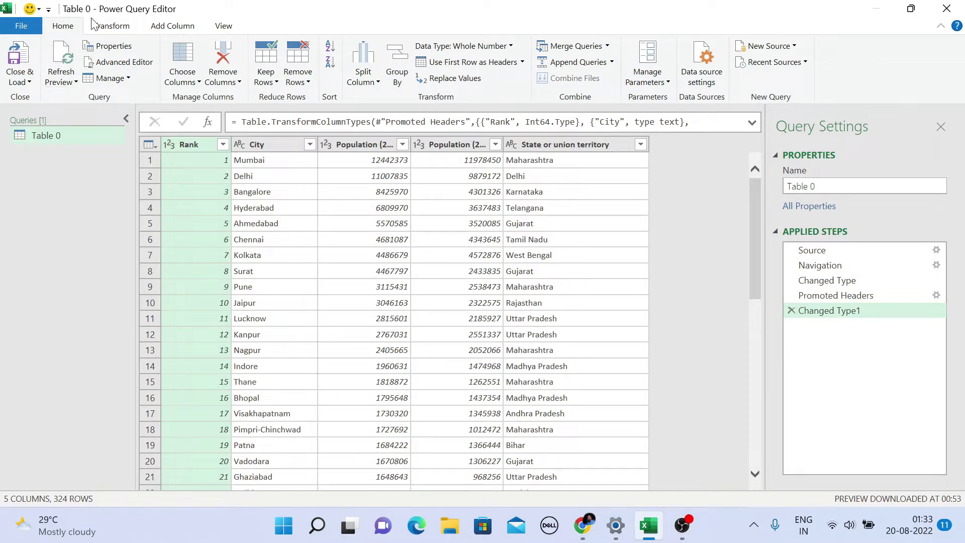
# Remove the Rank column by keeping only City, Population (2011), Population (2001) and State or union territory.
pyautogui.click(193, 83)
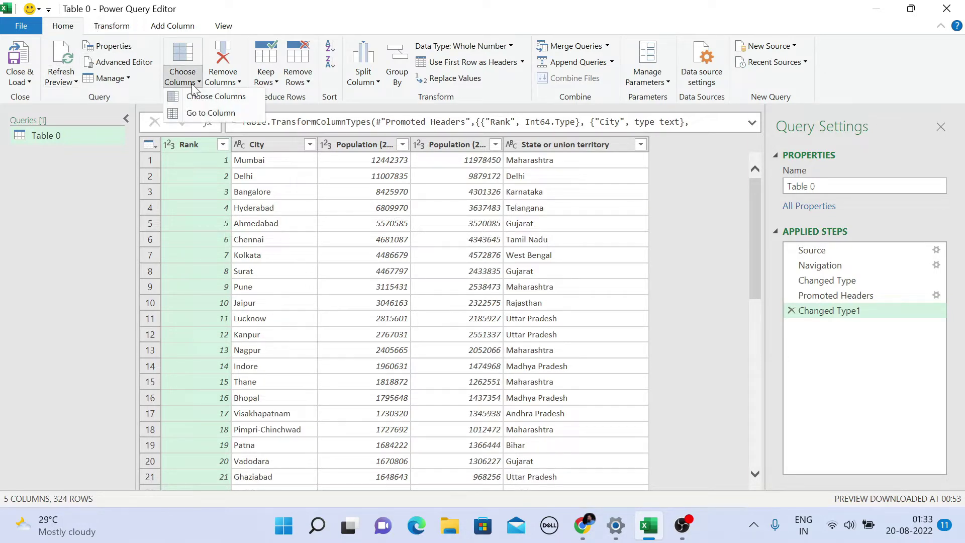
pyautogui.click(202, 96)
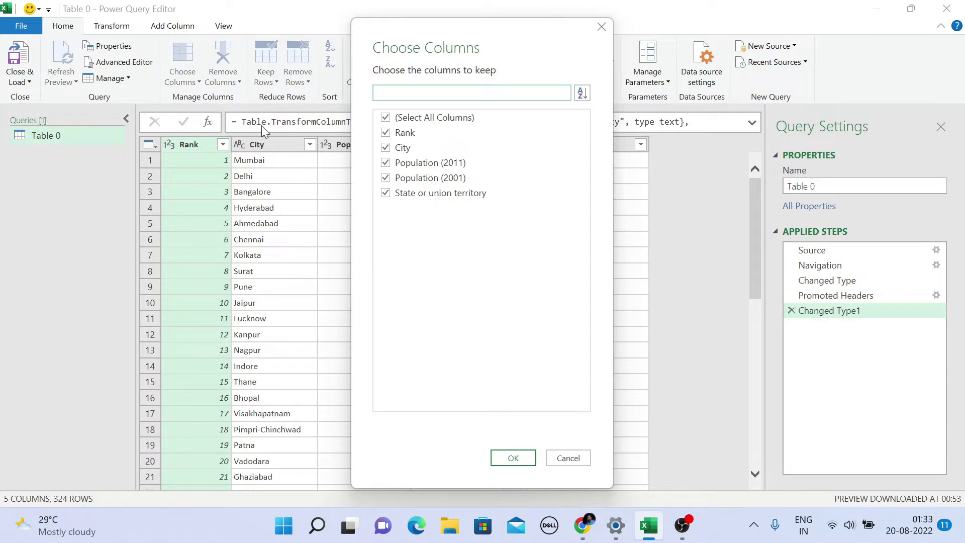
pyautogui.click(385, 132)
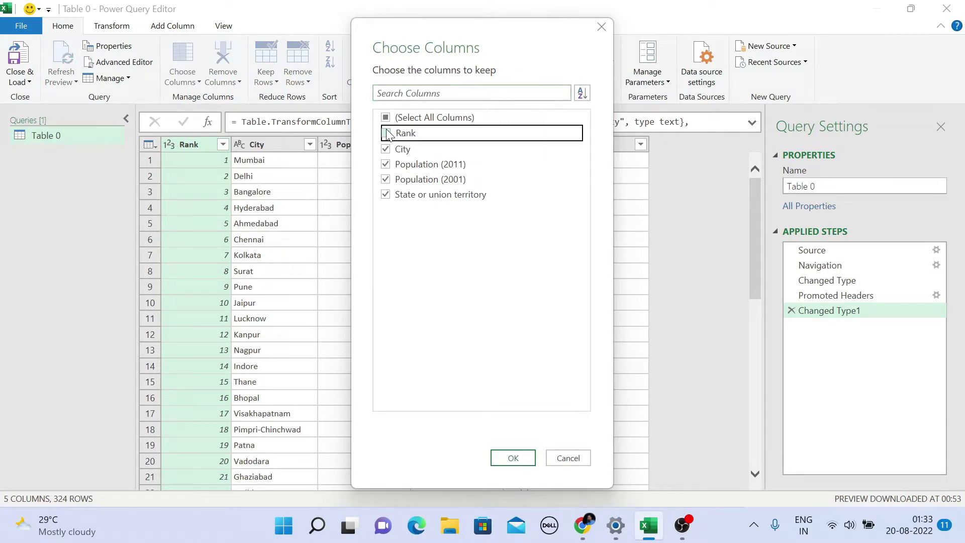
pyautogui.click(524, 455)
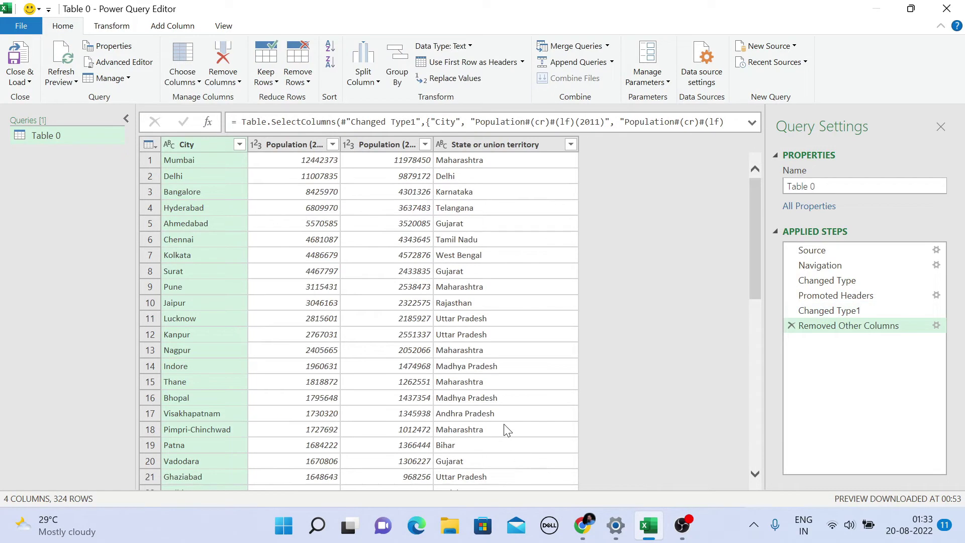
# Start a custom column in the query and name it "%Growth of Population".
pyautogui.click(171, 28)
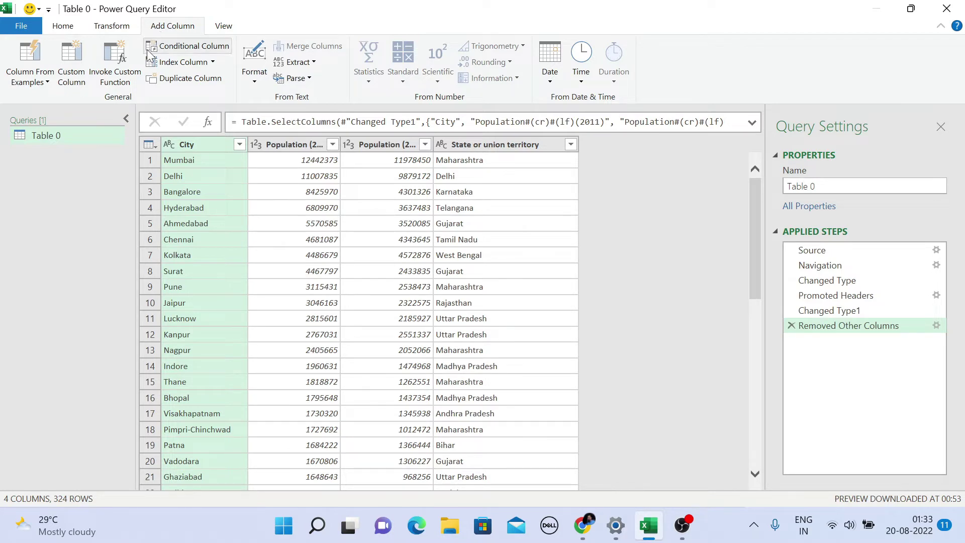
pyautogui.click(72, 65)
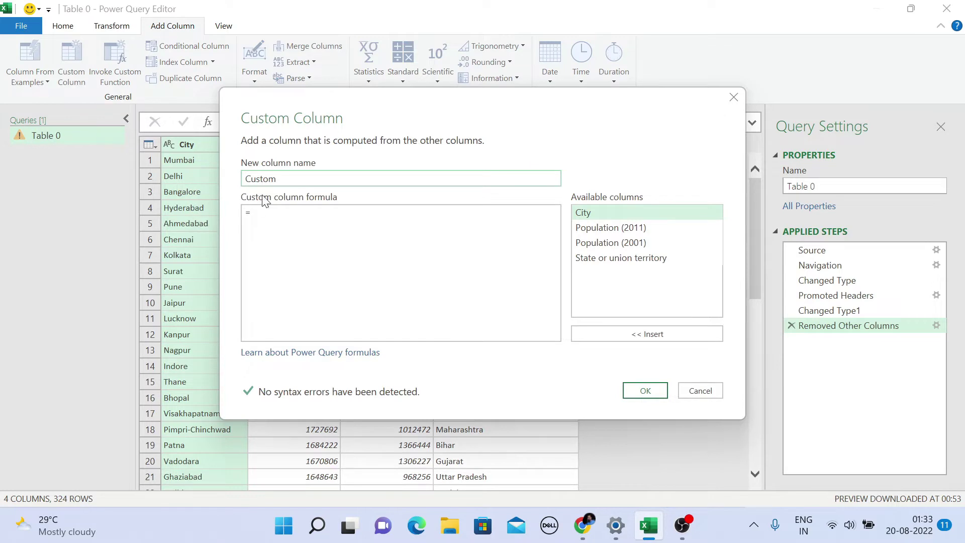
pyautogui.doubleClick(254, 179)
pyautogui.write('%Growth of Population')
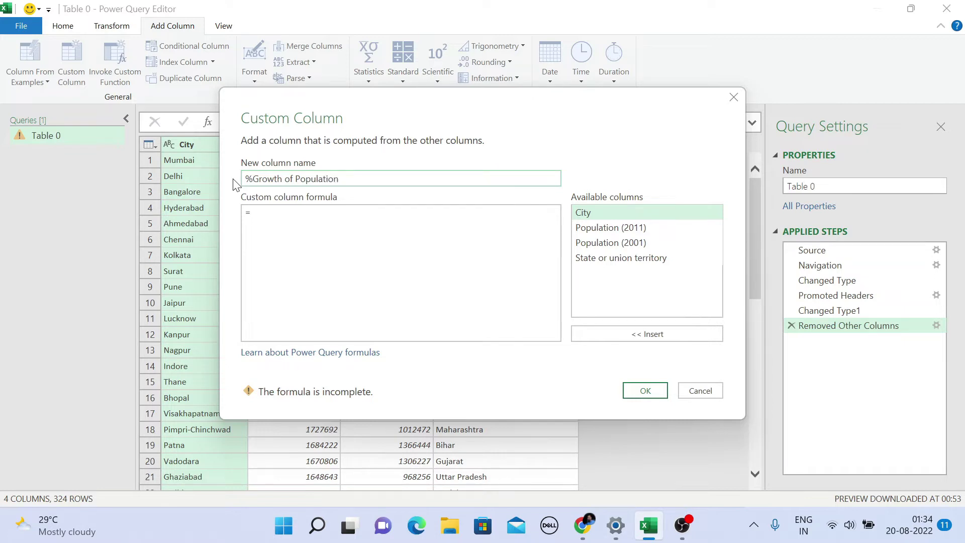
# Define %Growth of Population as (Population (2011) - Population (2001)) / Population (2011) and set its data type to Percentage.
pyautogui.click(273, 216)
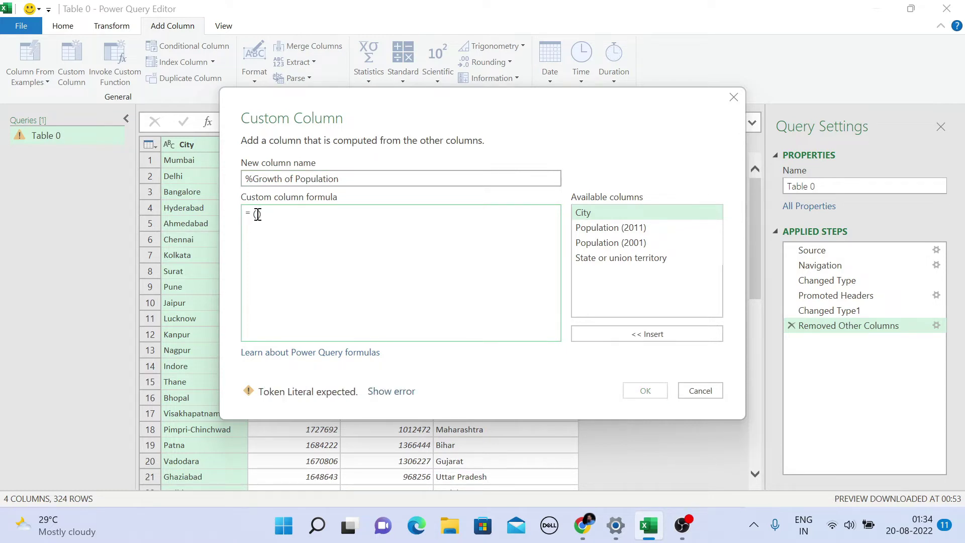
pyautogui.doubleClick(607, 228)
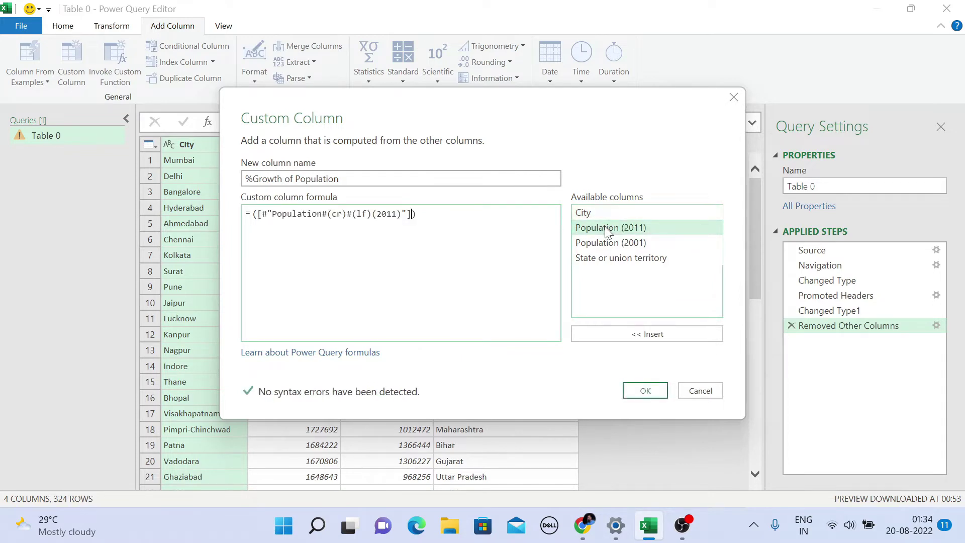
pyautogui.doubleClick(610, 243)
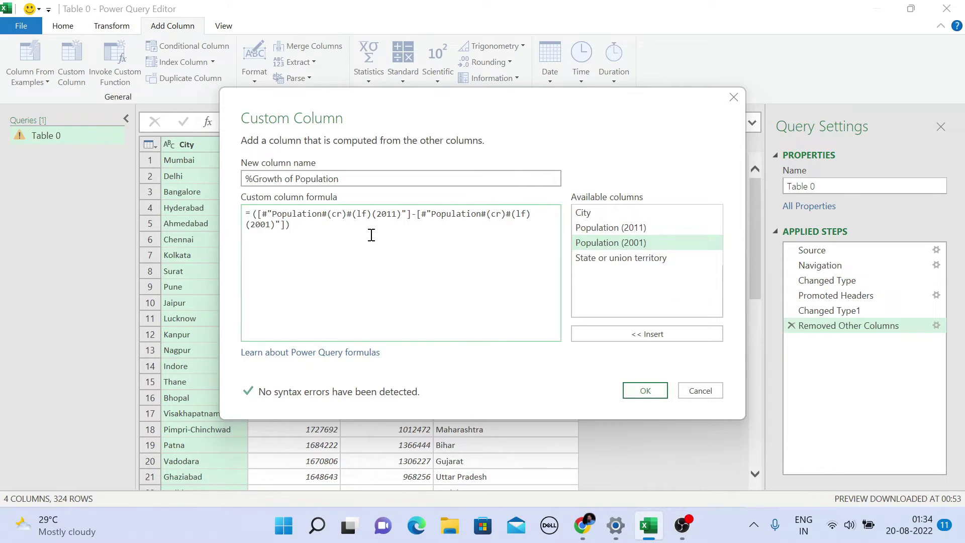
pyautogui.write(')/')
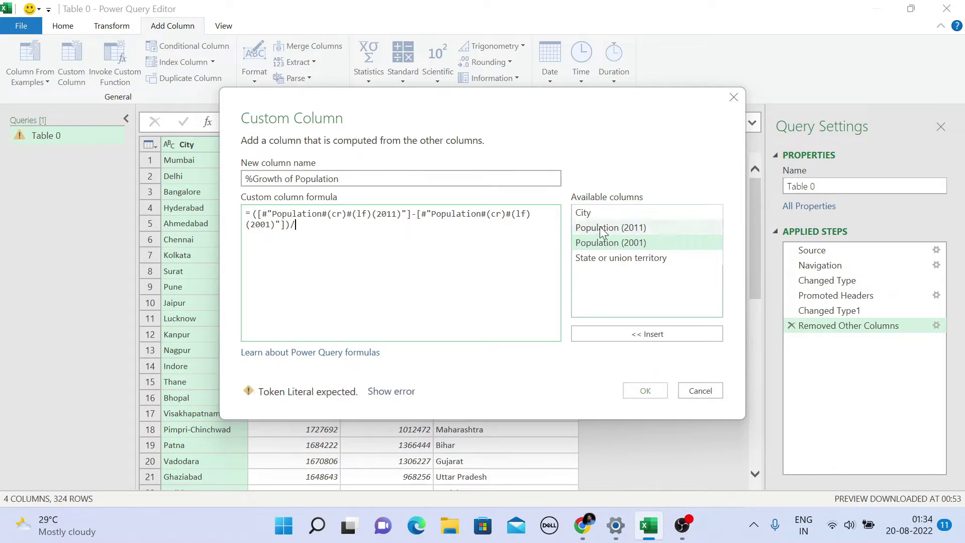
pyautogui.doubleClick(603, 229)
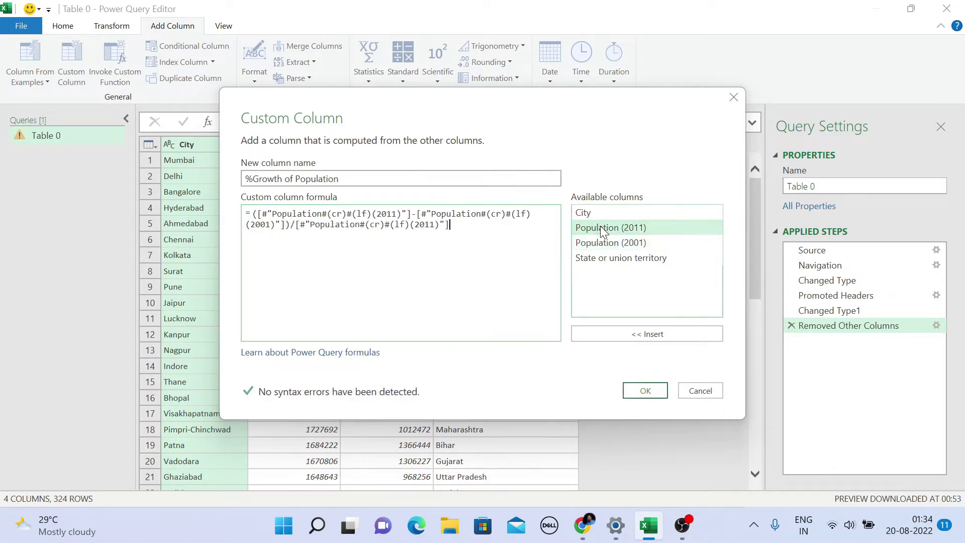
pyautogui.click(643, 392)
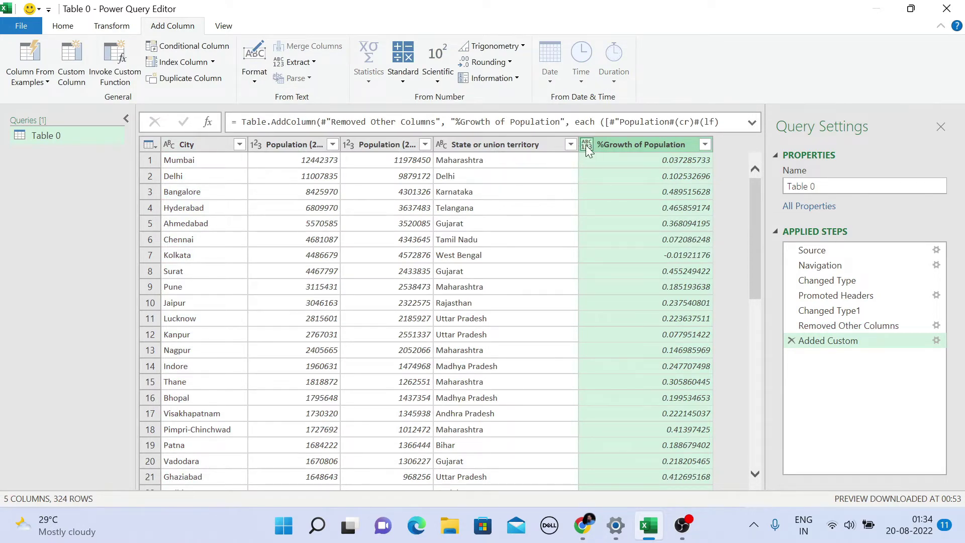
pyautogui.click(586, 145)
pyautogui.click(604, 206)
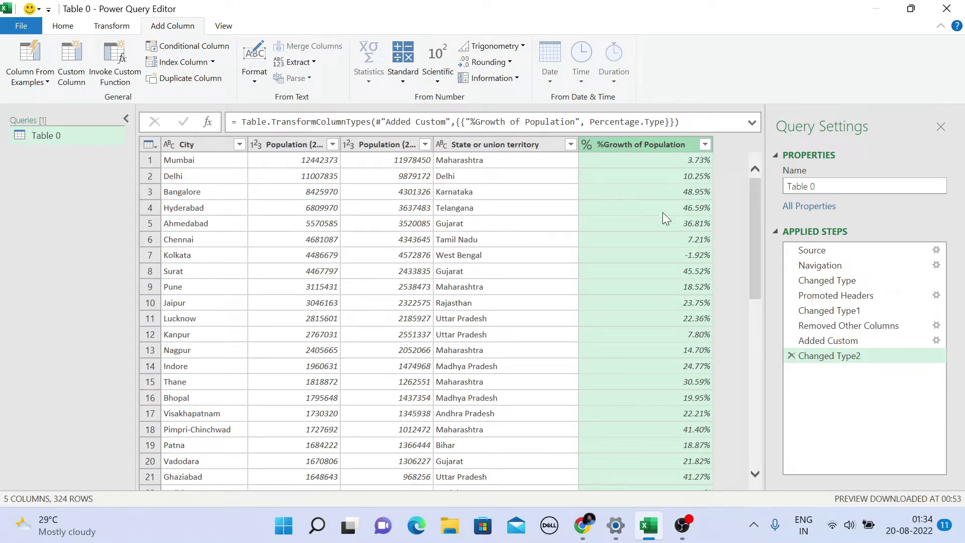
# Unpivot the Population (2011), Population (2001) and %Growth of Population columns into attribute-value pairs.
pyautogui.keyDown('ctrl'); pyautogui.click(291, 145); pyautogui.keyUp('ctrl')
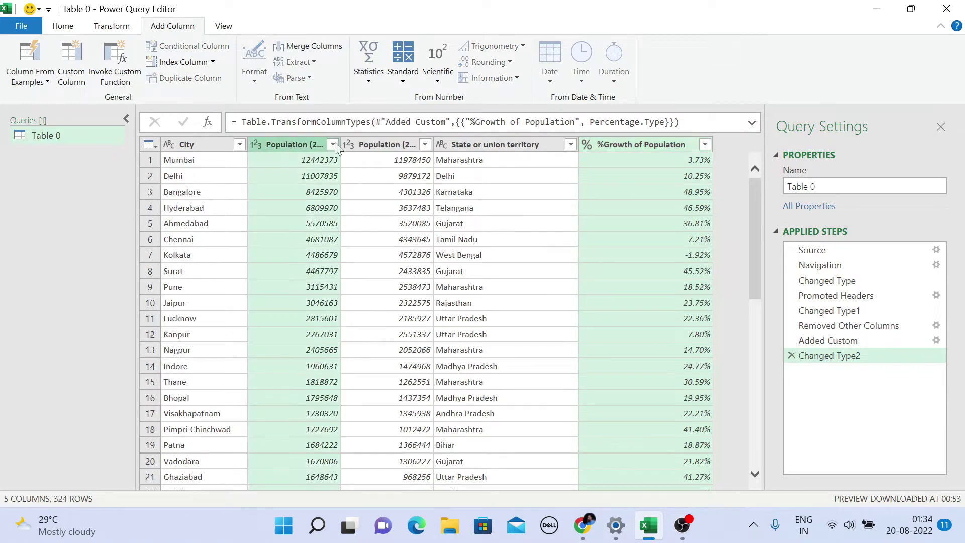
pyautogui.keyDown('ctrl'); pyautogui.click(373, 145); pyautogui.keyUp('ctrl')
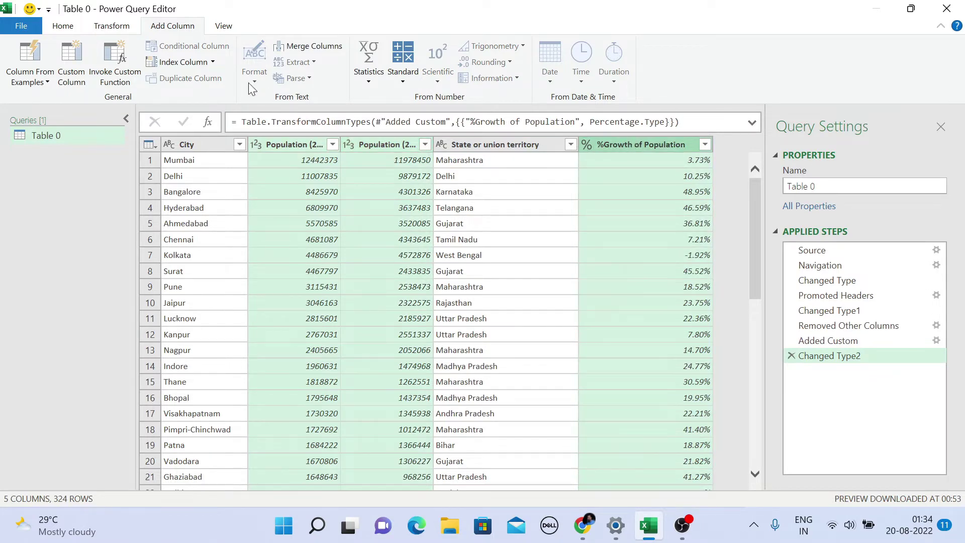
pyautogui.click(113, 29)
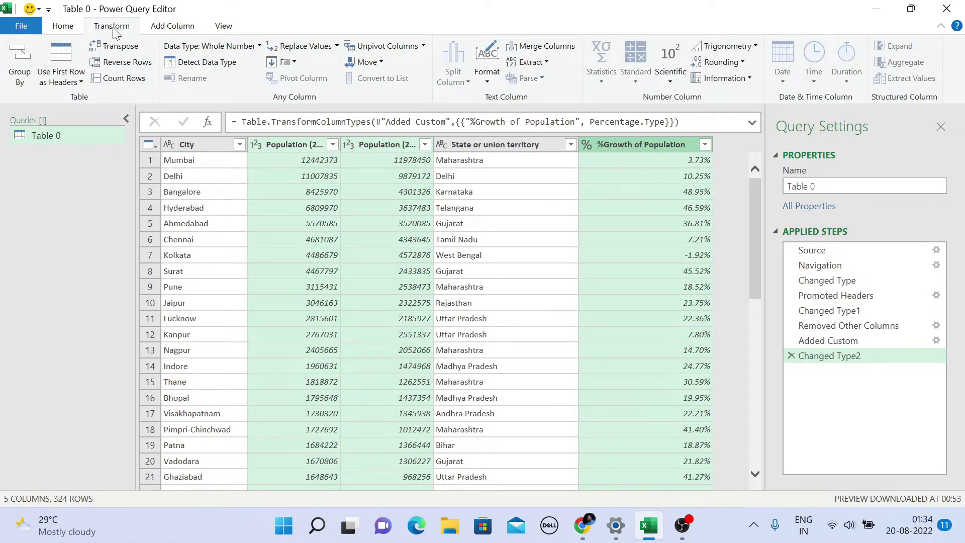
pyautogui.click(423, 46)
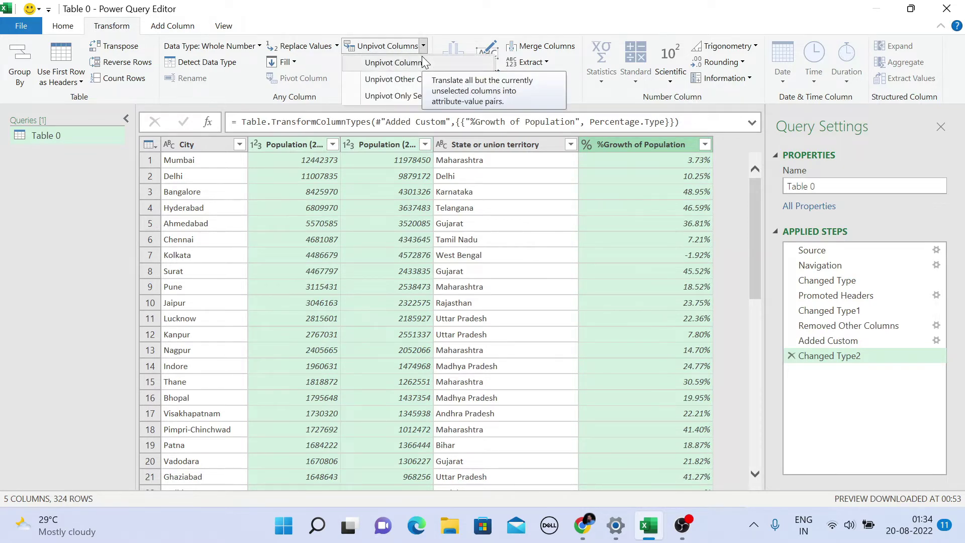
pyautogui.click(423, 57)
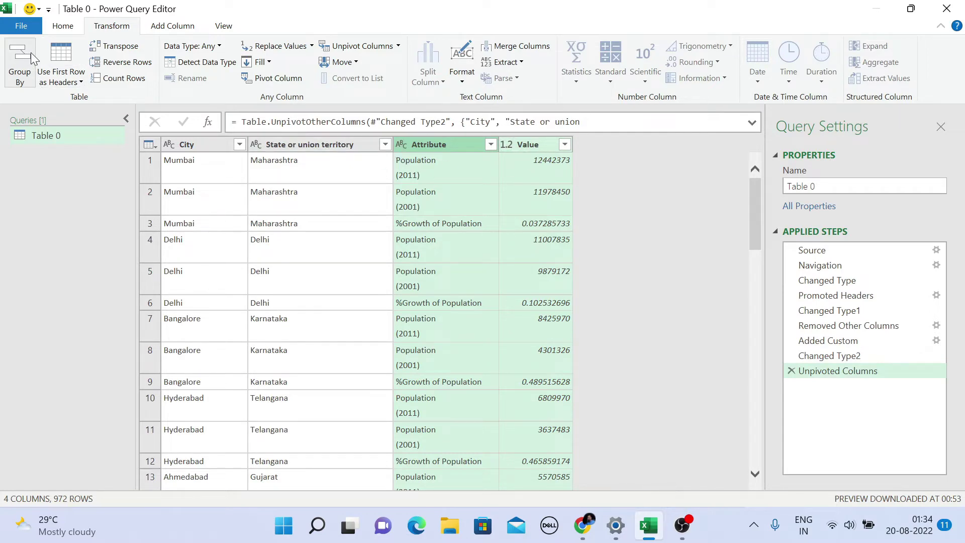
# Close the query and load its result into the workbook, and dismiss the Queries & Connections pane.
pyautogui.click(64, 27)
pyautogui.click(20, 81)
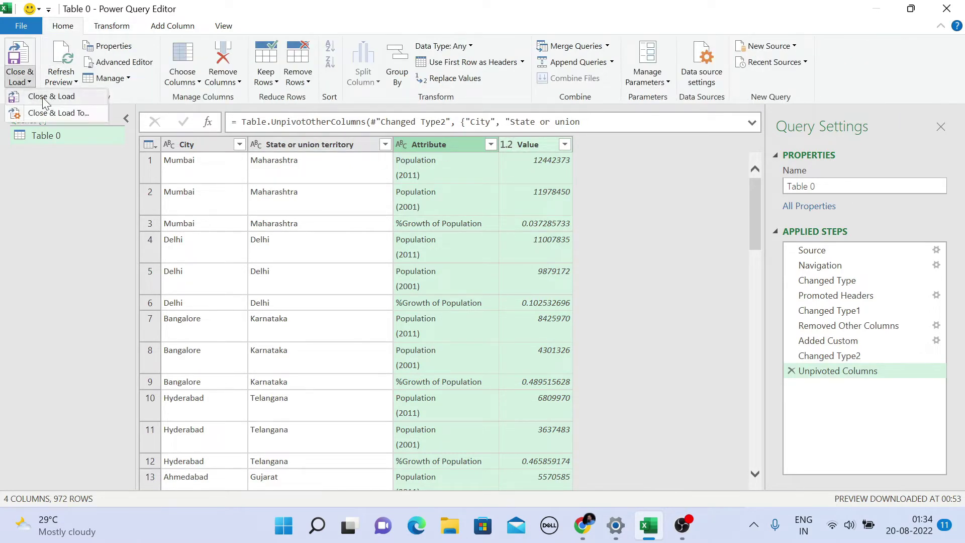
pyautogui.click(44, 98)
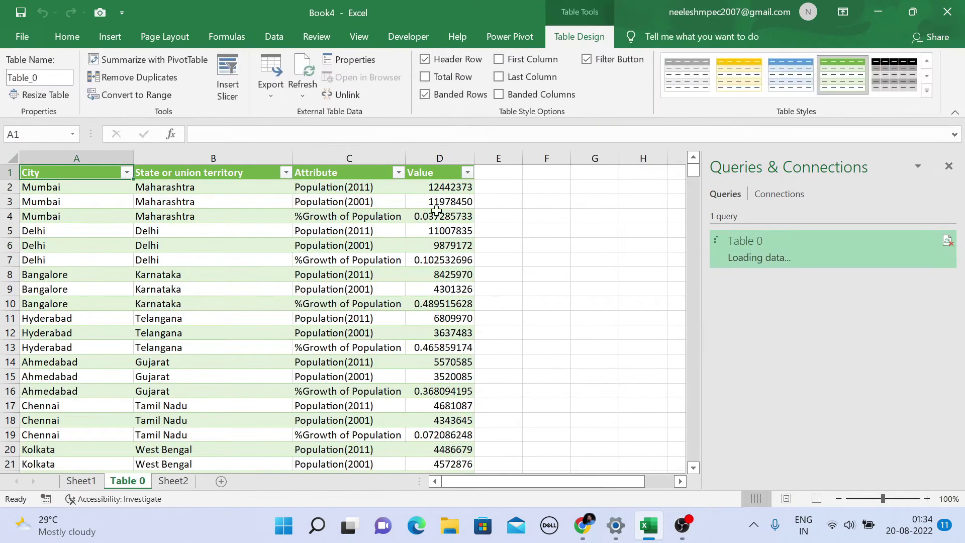
pyautogui.click(949, 166)
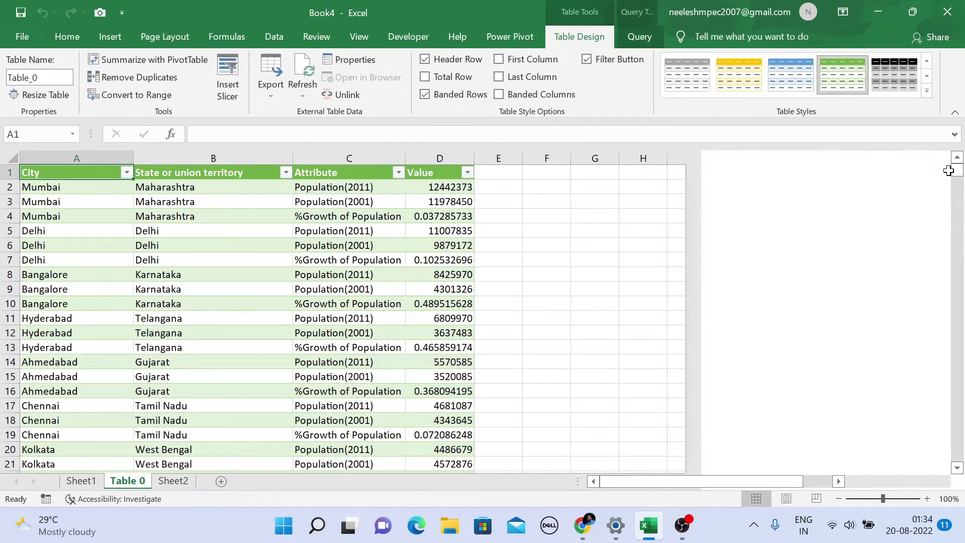
pyautogui.click(648, 243)
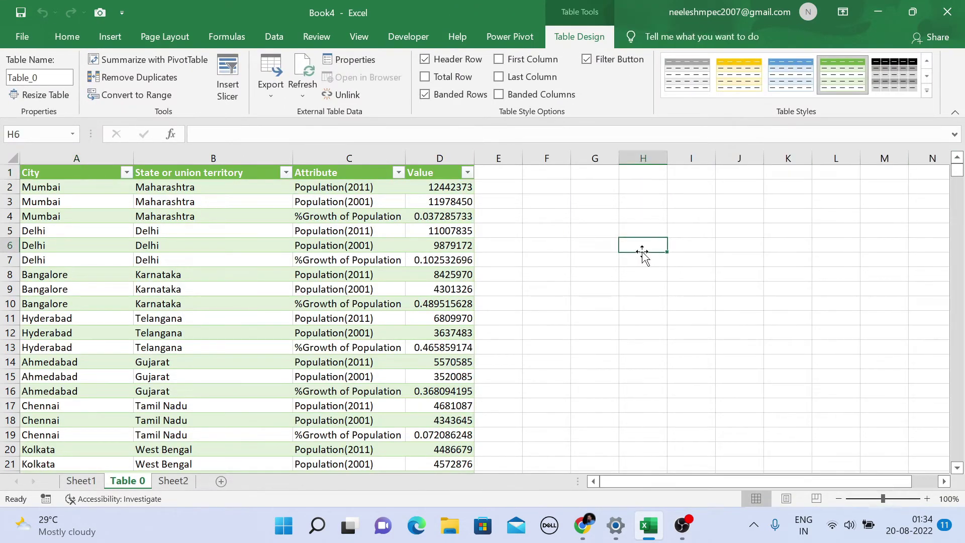
# Filter the Attribute column to only %Growth of Population and format the Value column as a percentage.
pyautogui.click(398, 172)
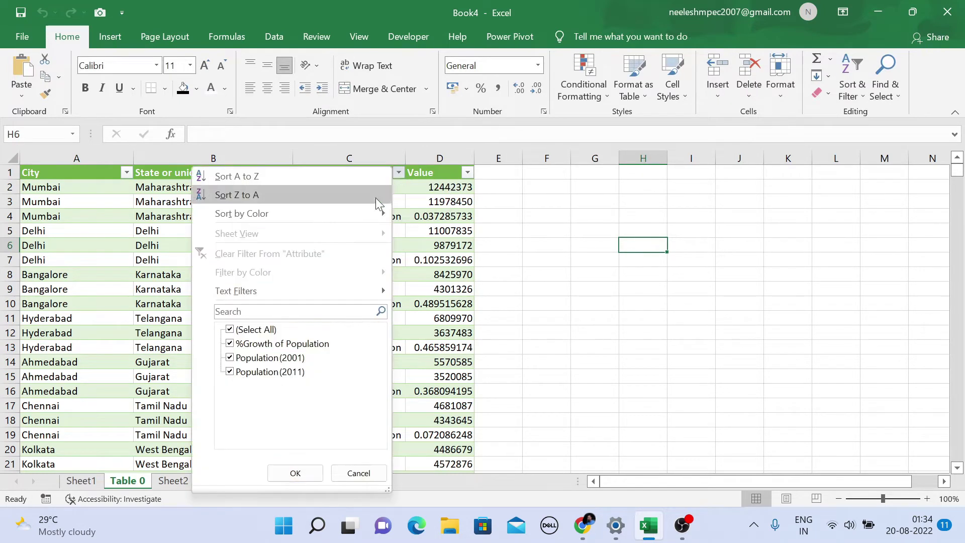
pyautogui.click(230, 329)
pyautogui.click(230, 343)
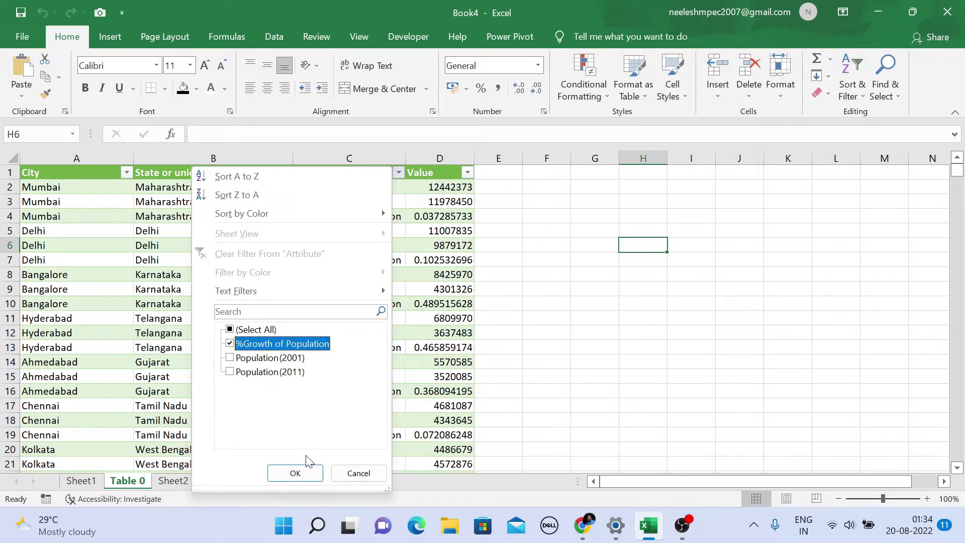
pyautogui.click(310, 475)
pyautogui.click(425, 158)
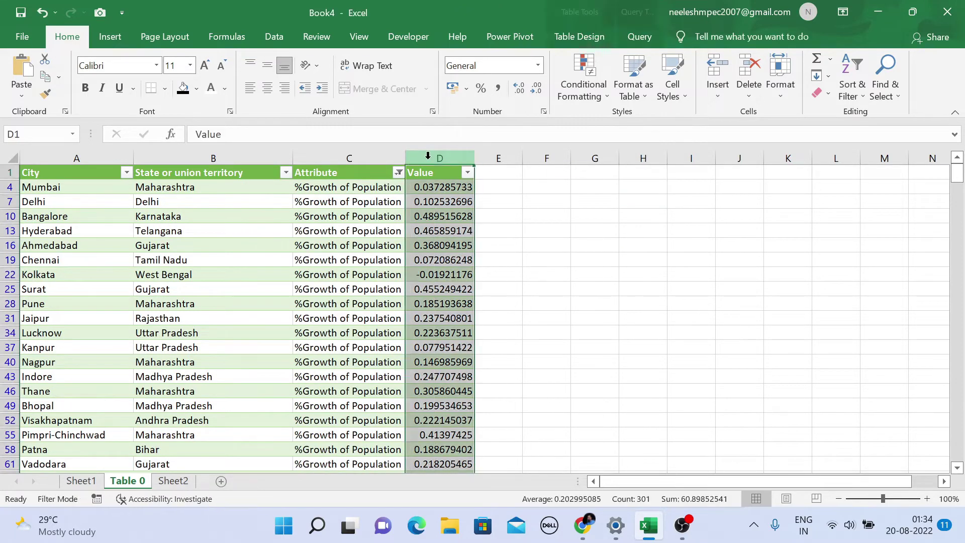
pyautogui.click(481, 88)
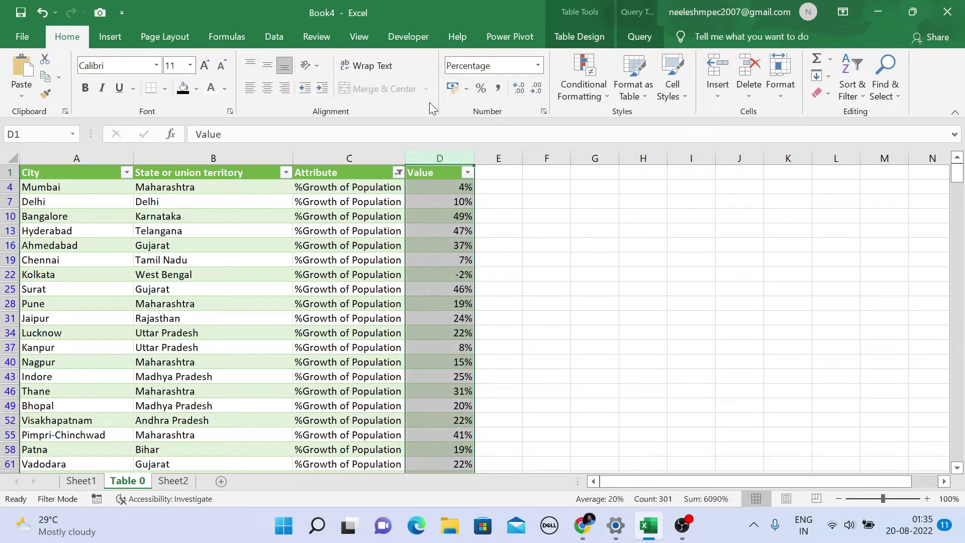
# Show all rows again by selecting every value in the Attribute column's filter.
pyautogui.click(374, 218)
pyautogui.click(398, 173)
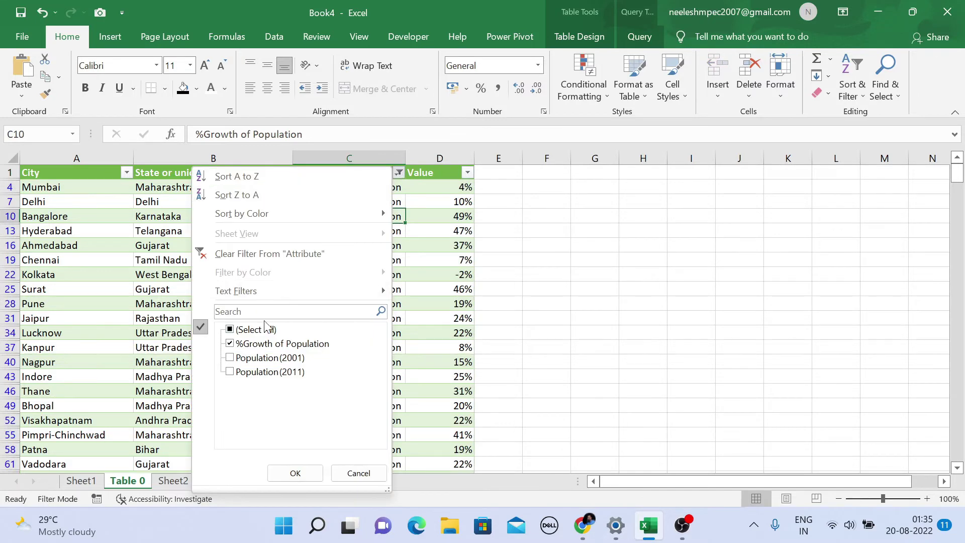
pyautogui.click(241, 332)
pyautogui.click(301, 472)
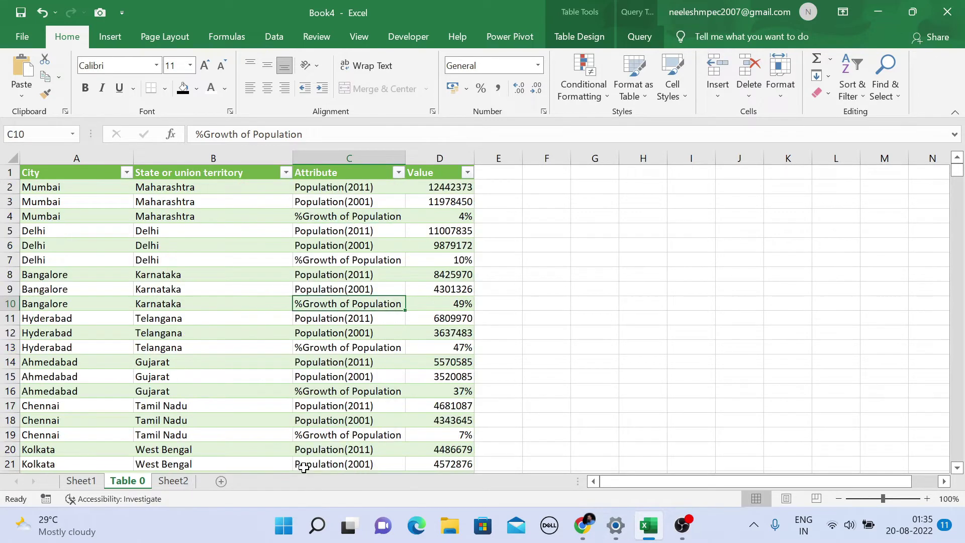
pyautogui.click(413, 303)
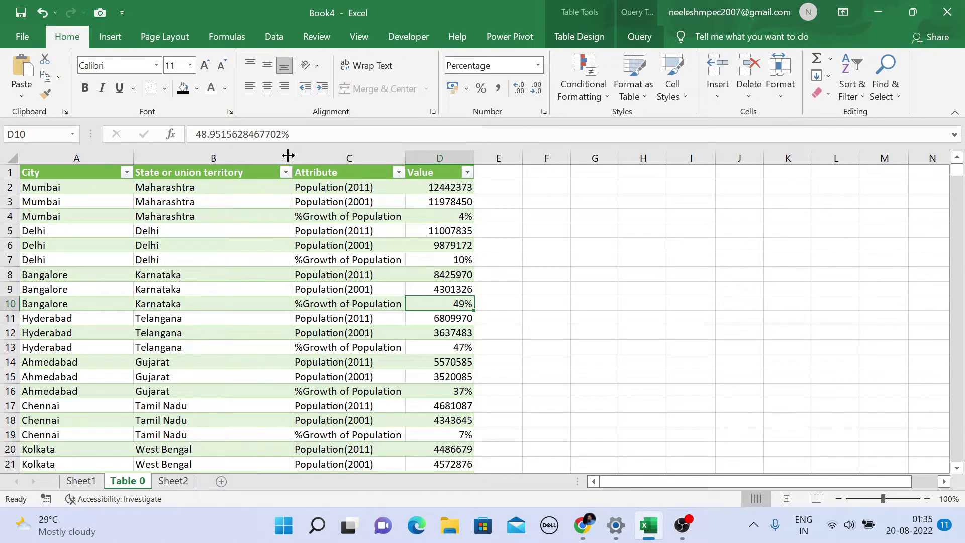
pyautogui.moveTo(134, 158); pyautogui.dragTo(137, 158)
pyautogui.click(200, 229)
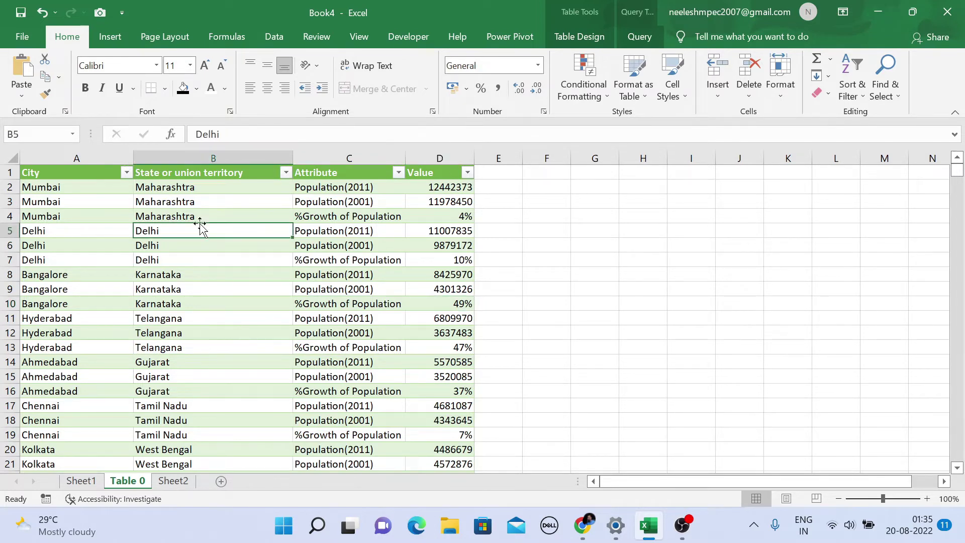
# Insert a filled map chart from the whole table of City, State or union territory, Attribute and Value.
pyautogui.click(80, 172)
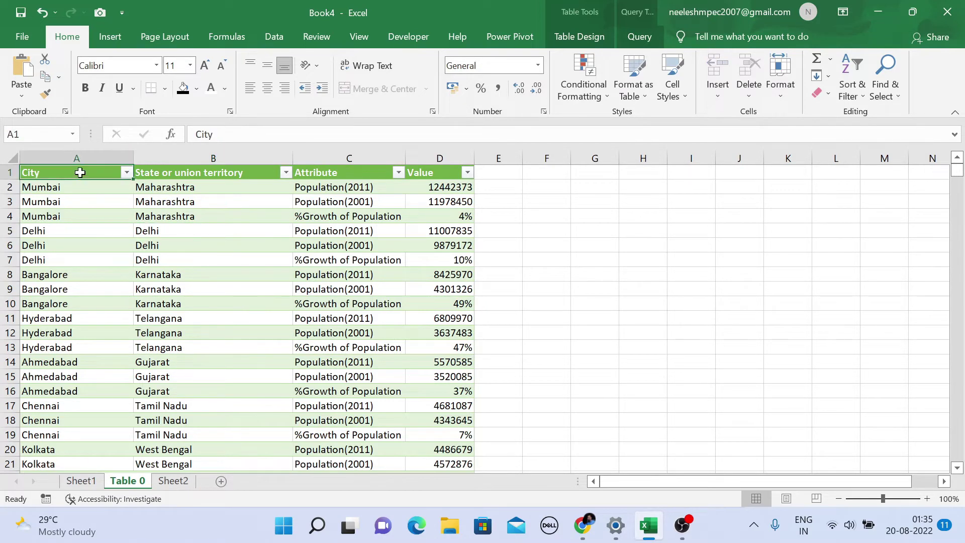
pyautogui.hotkey('ctrl', 'shift', 'Right')
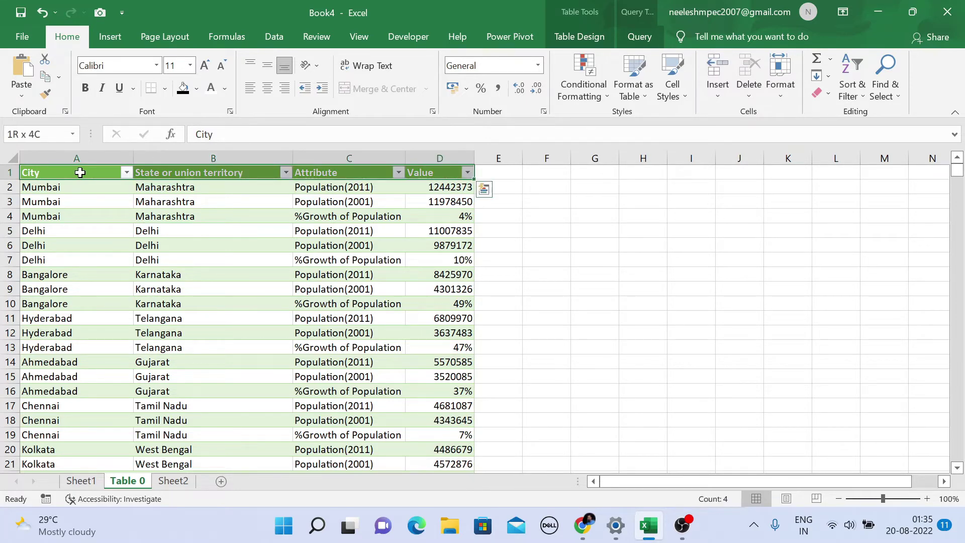
pyautogui.hotkey('ctrl', 'shift', 'Down')
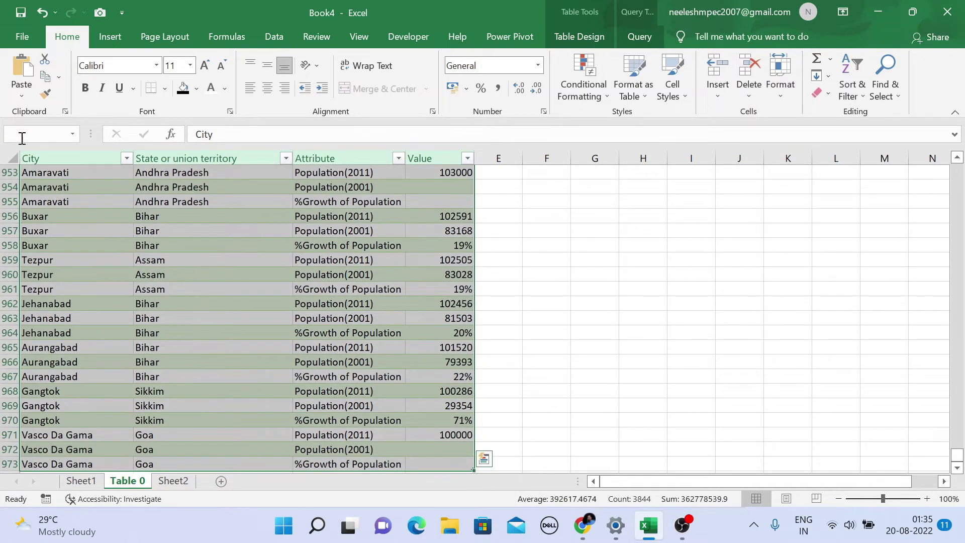
pyautogui.click(121, 42)
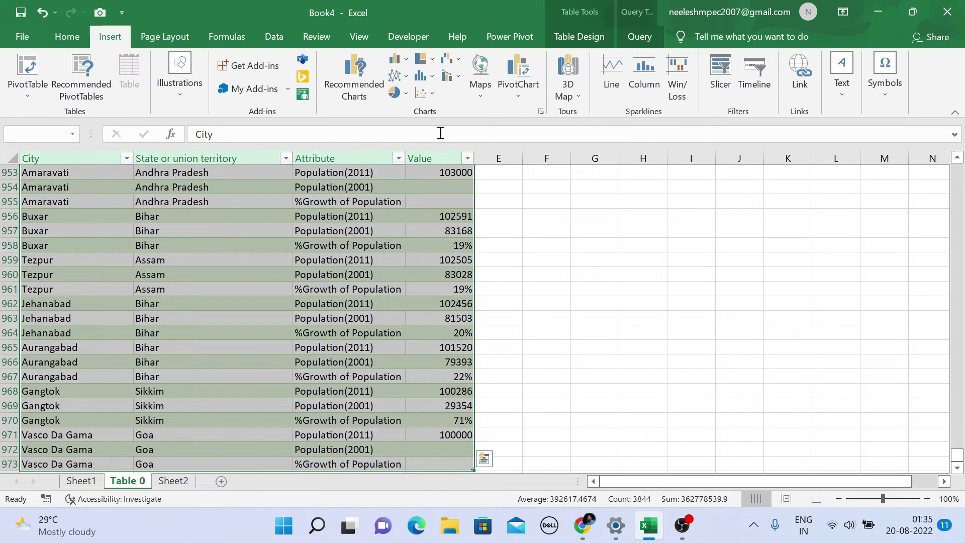
pyautogui.click(482, 94)
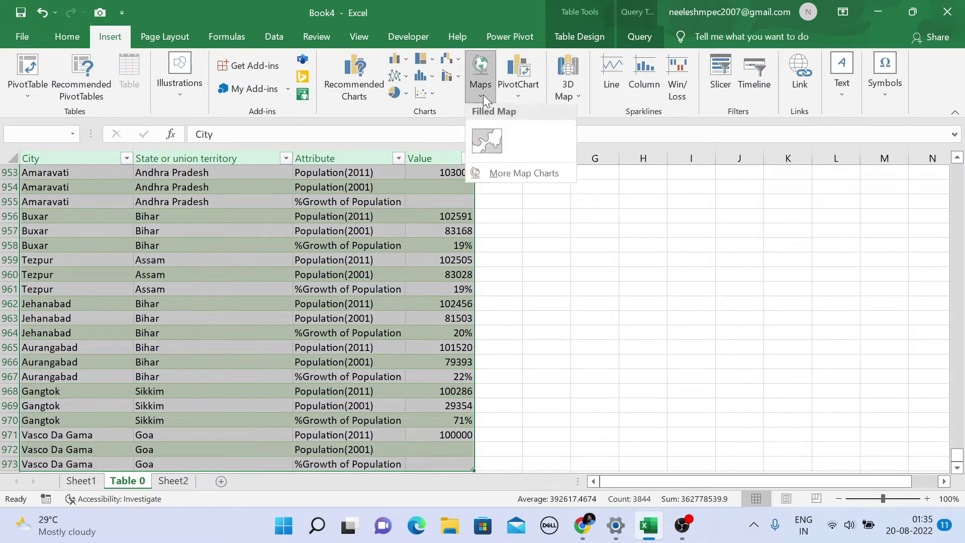
pyautogui.click(487, 143)
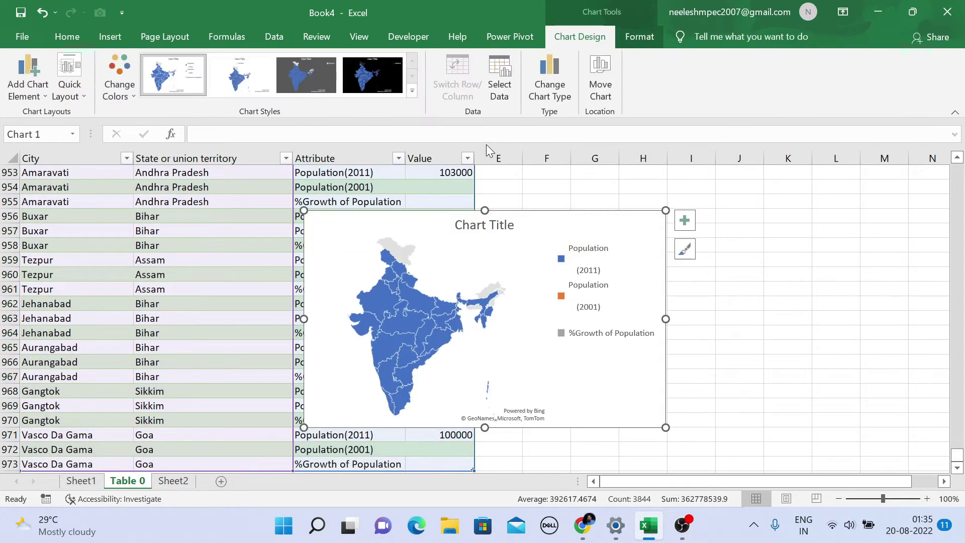
# Move the map chart from the Table 0 sheet to Sheet2, placing it at cell A1.
pyautogui.moveTo(554, 210); pyautogui.dragTo(694, 190)
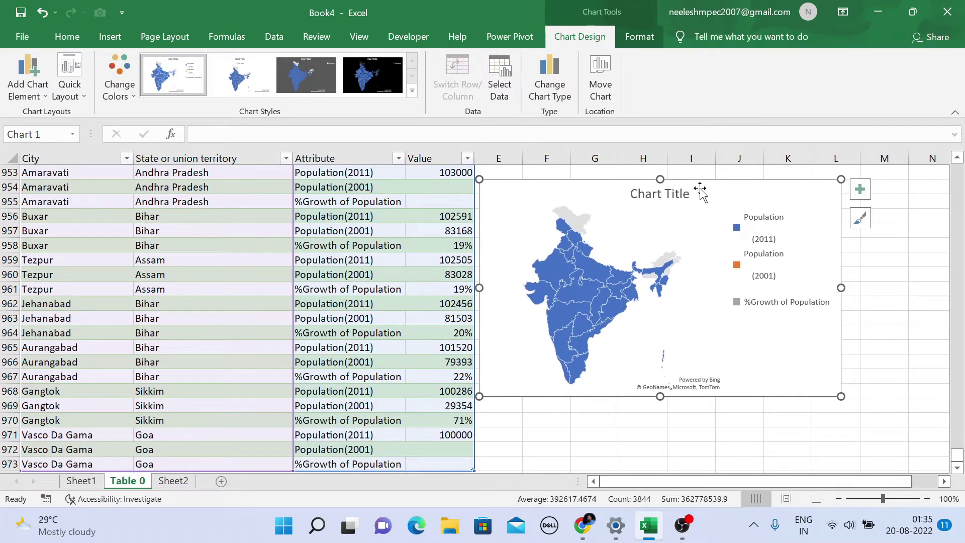
pyautogui.press('Delete')
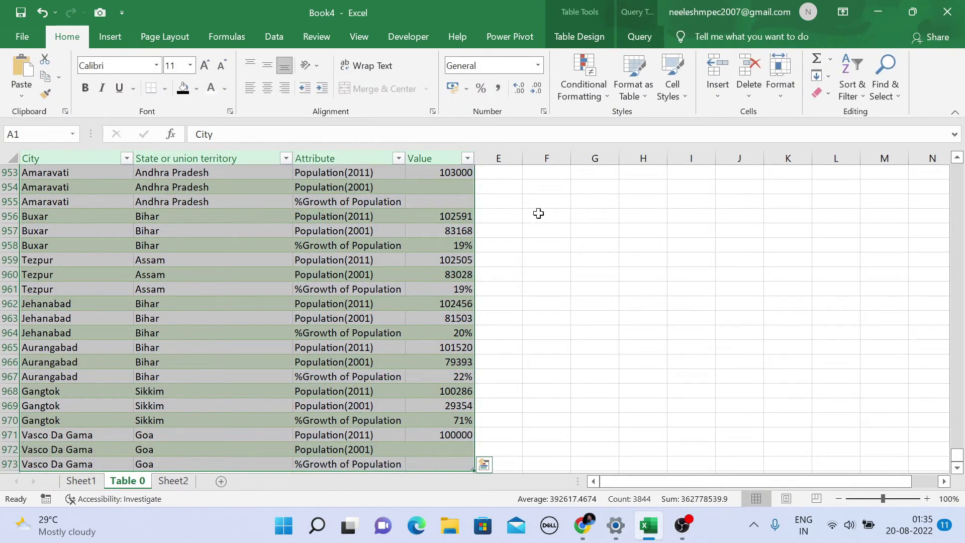
pyautogui.click(174, 481)
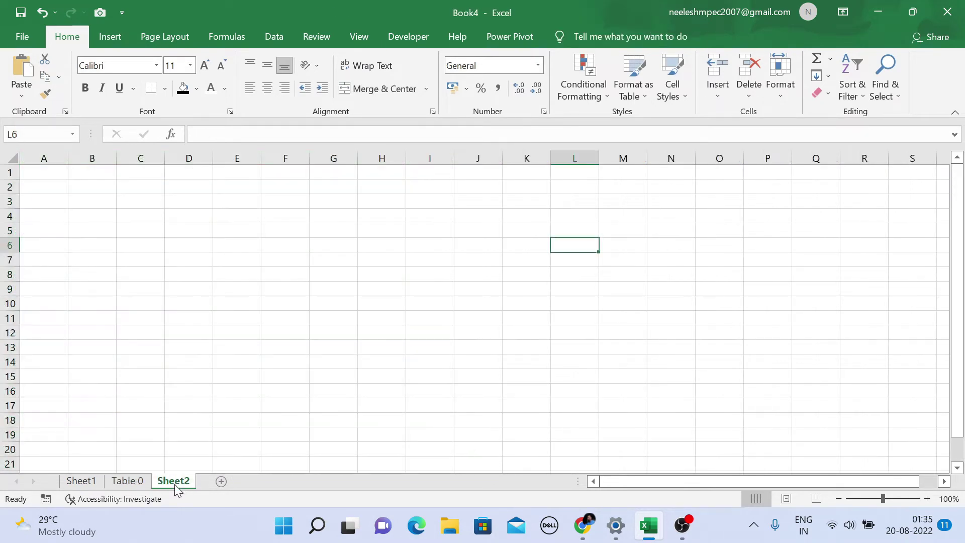
pyautogui.click(61, 176)
pyautogui.hotkey('ctrl', 'v')
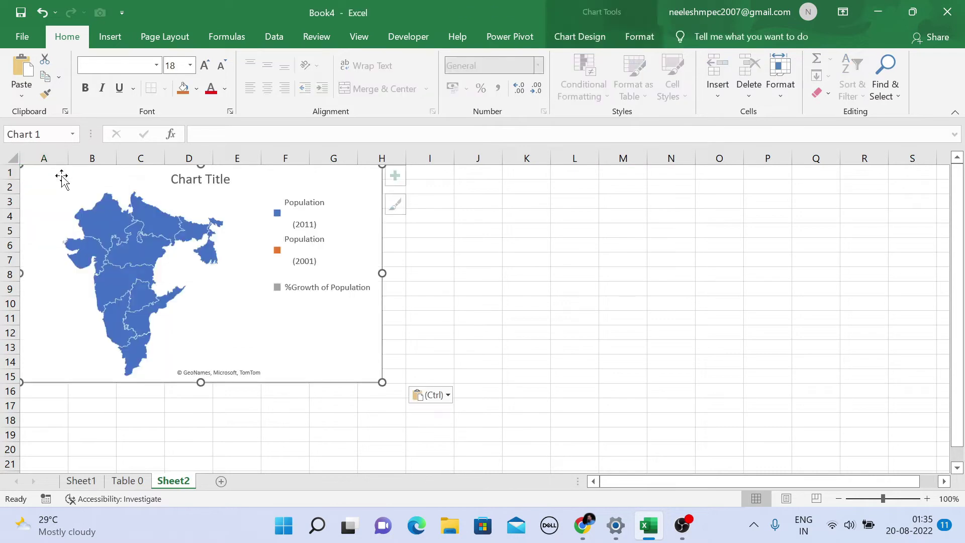
# Fill all cells of Sheet2 with white so that the gridlines are hidden behind the map chart.
pyautogui.click(15, 159)
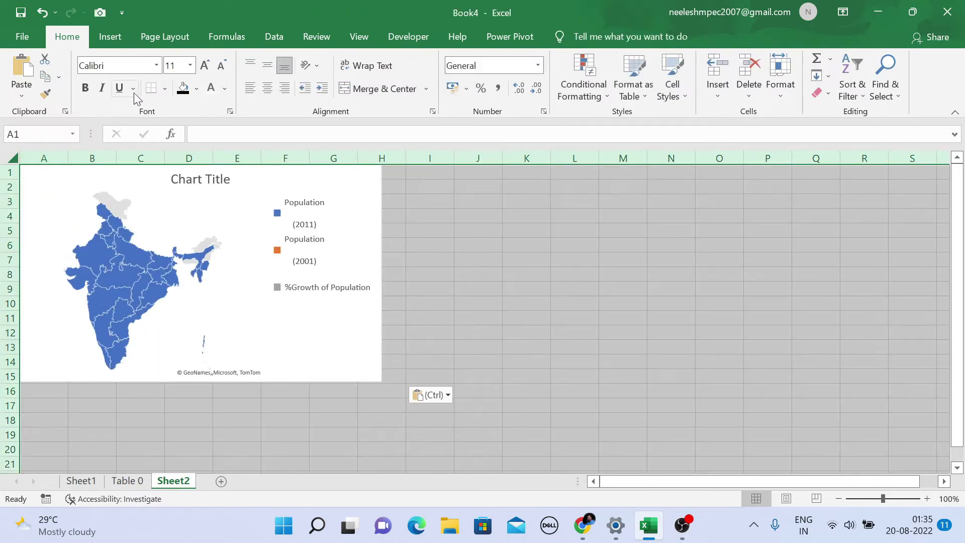
pyautogui.click(197, 89)
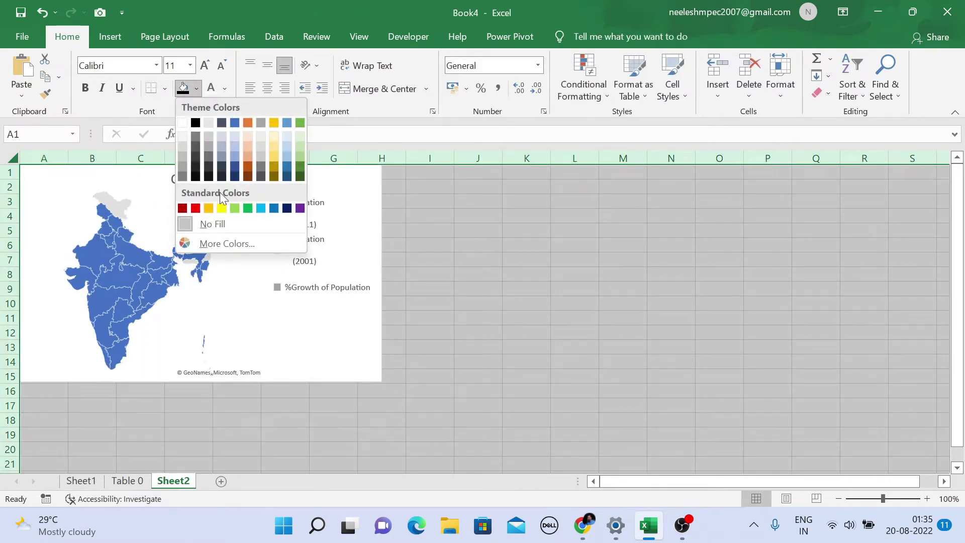
pyautogui.click(222, 229)
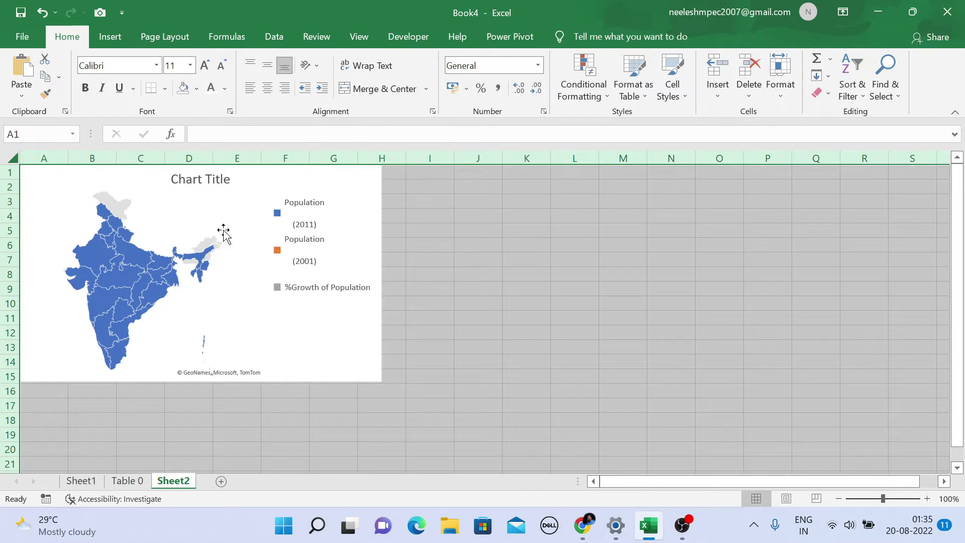
pyautogui.click(196, 89)
pyautogui.click(184, 122)
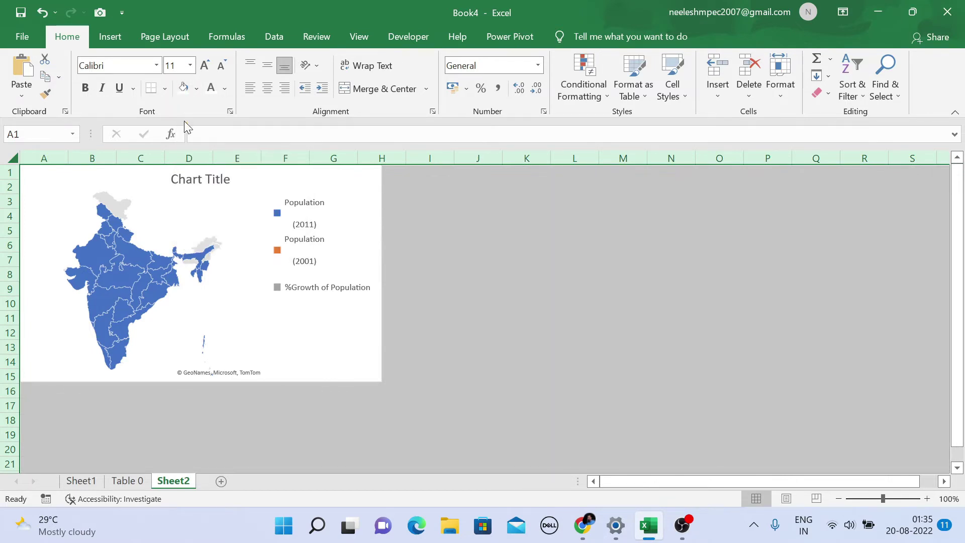
pyautogui.click(457, 220)
# Remove the map chart's border by setting the chart area's border to No line.
pyautogui.rightClick(347, 184)
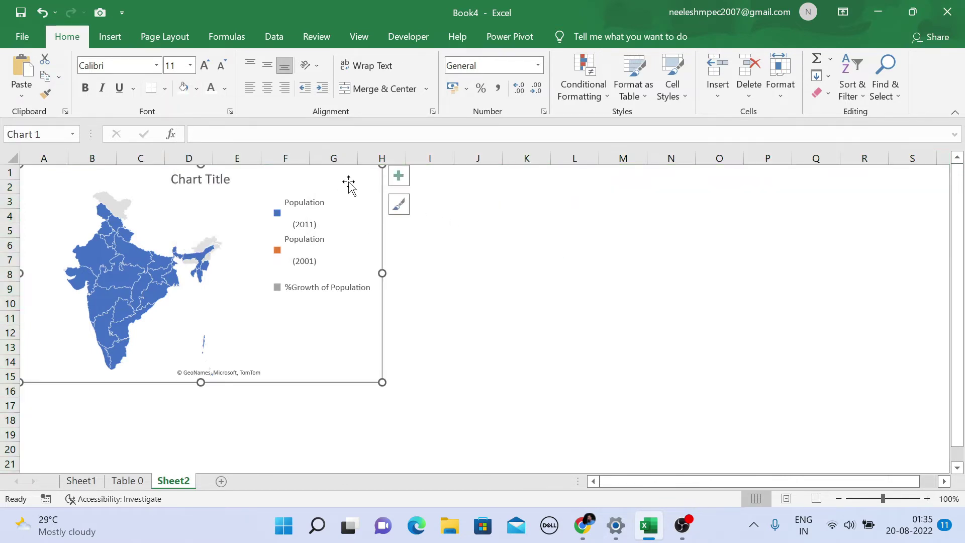
pyautogui.click(409, 473)
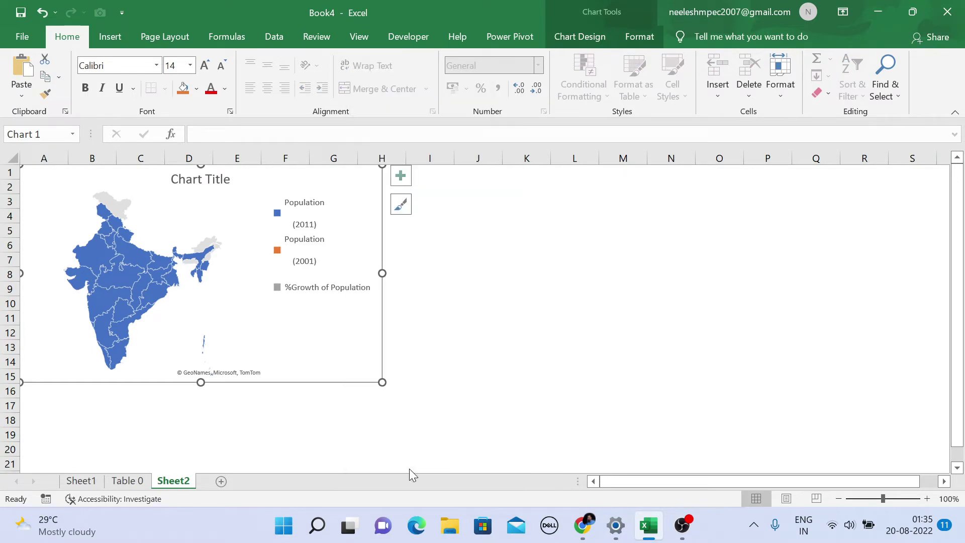
pyautogui.click(767, 270)
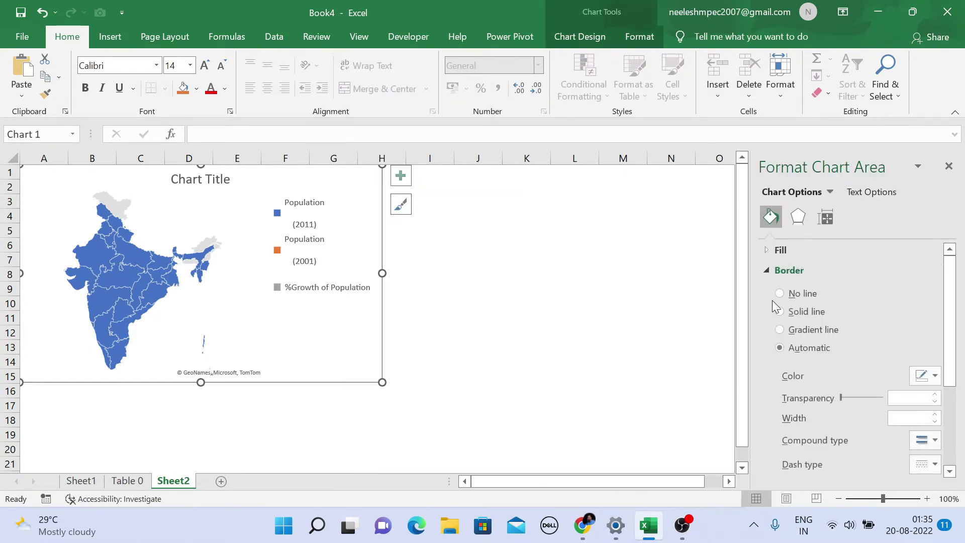
pyautogui.click(779, 293)
pyautogui.click(561, 262)
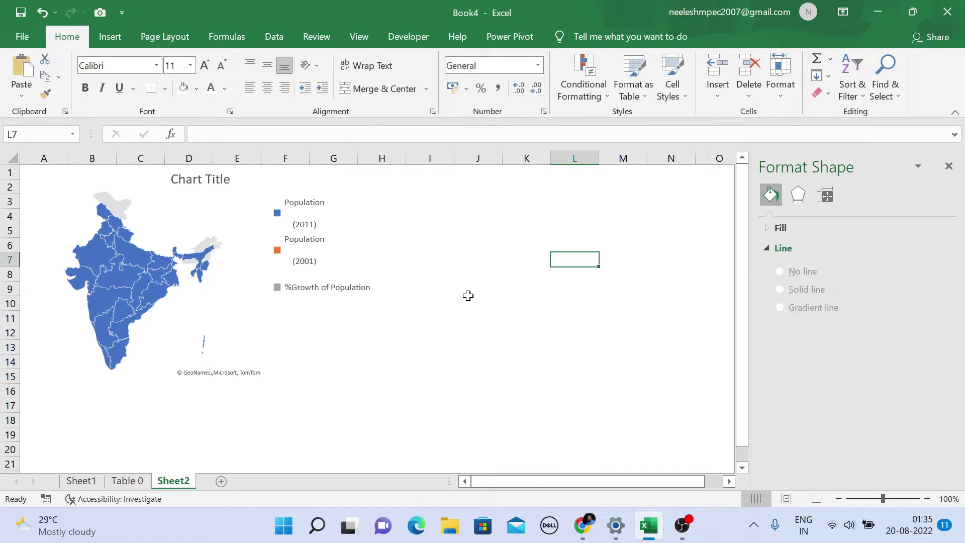
# Enlarge the map chart to span about columns A to J and rows 1 to 22, and close the formatting pane.
pyautogui.click(336, 335)
pyautogui.moveTo(381, 382); pyautogui.dragTo(430, 437)
pyautogui.scroll(2, 521, 363)
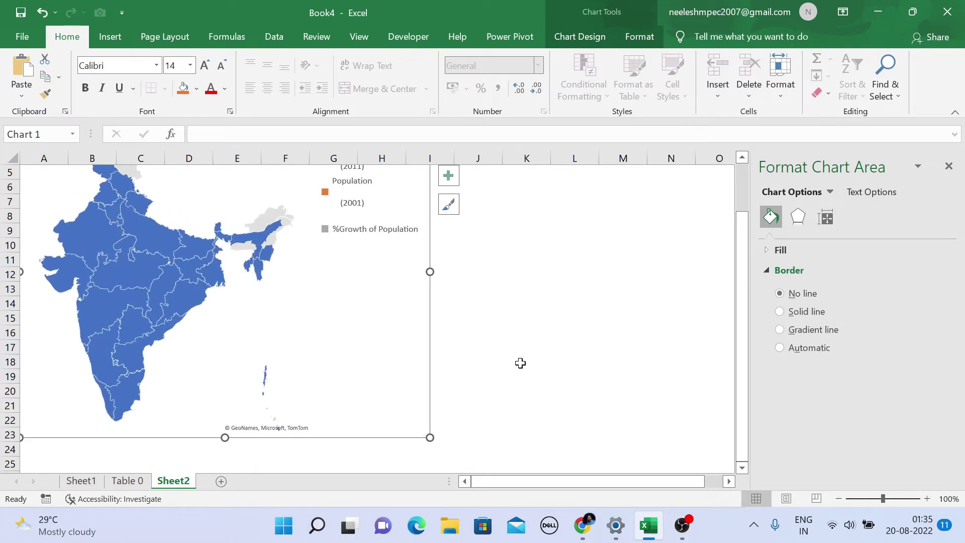
pyautogui.scroll(-1, 522, 361)
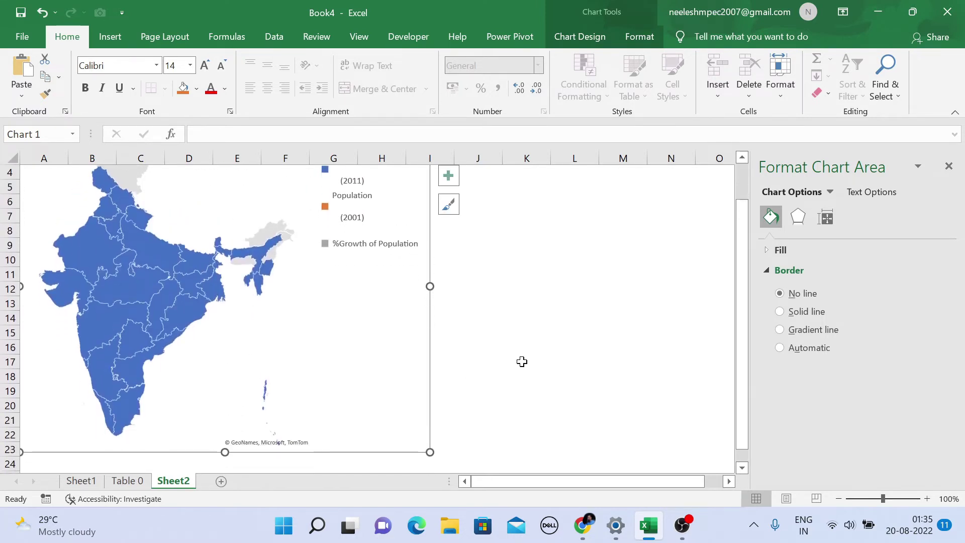
pyautogui.scroll(1, 522, 361)
pyautogui.scroll(-1, 522, 358)
pyautogui.moveTo(432, 447); pyautogui.dragTo(428, 431)
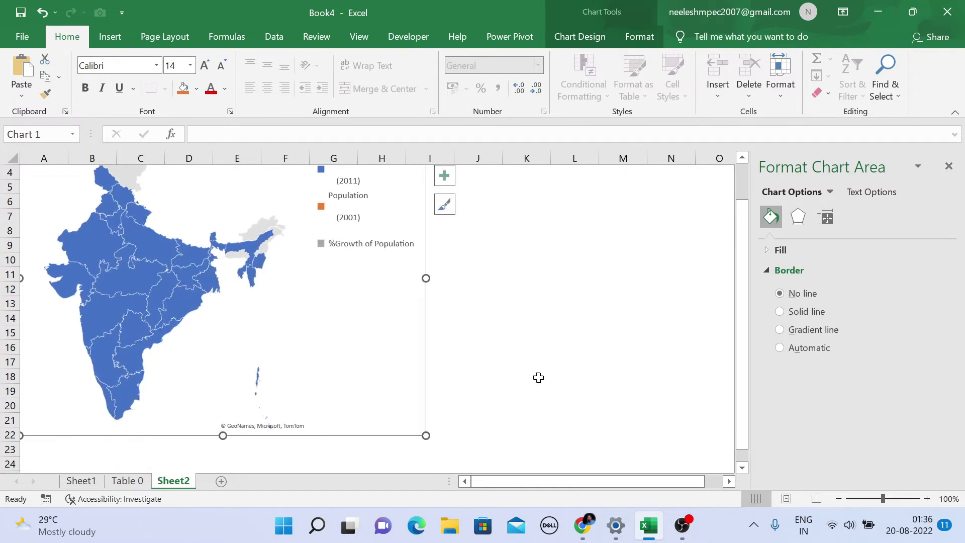
pyautogui.scroll(1, 539, 377)
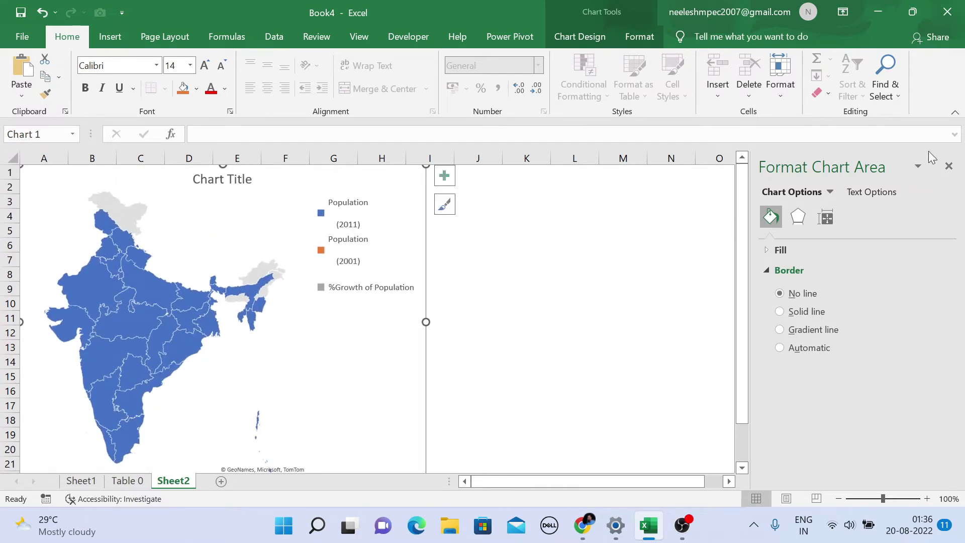
pyautogui.click(948, 166)
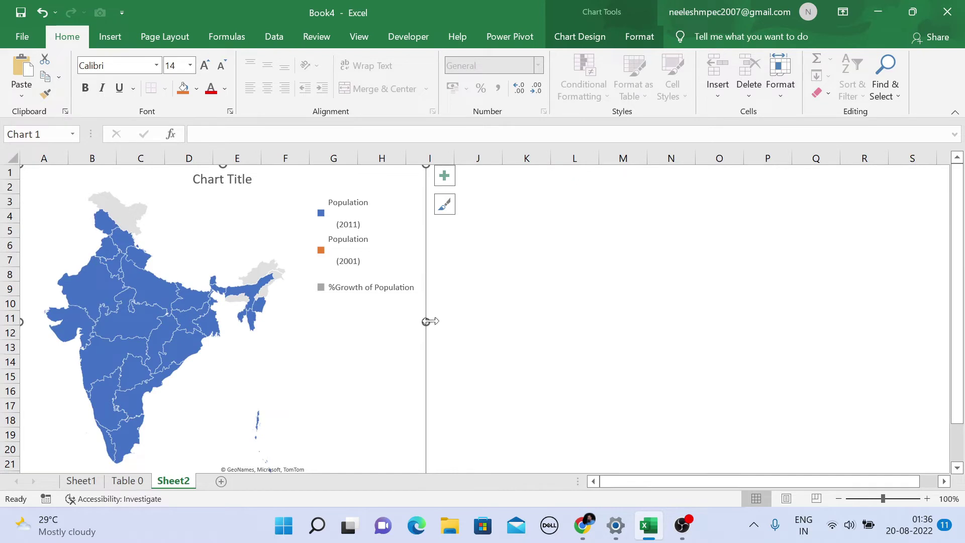
pyautogui.moveTo(427, 323); pyautogui.dragTo(493, 321)
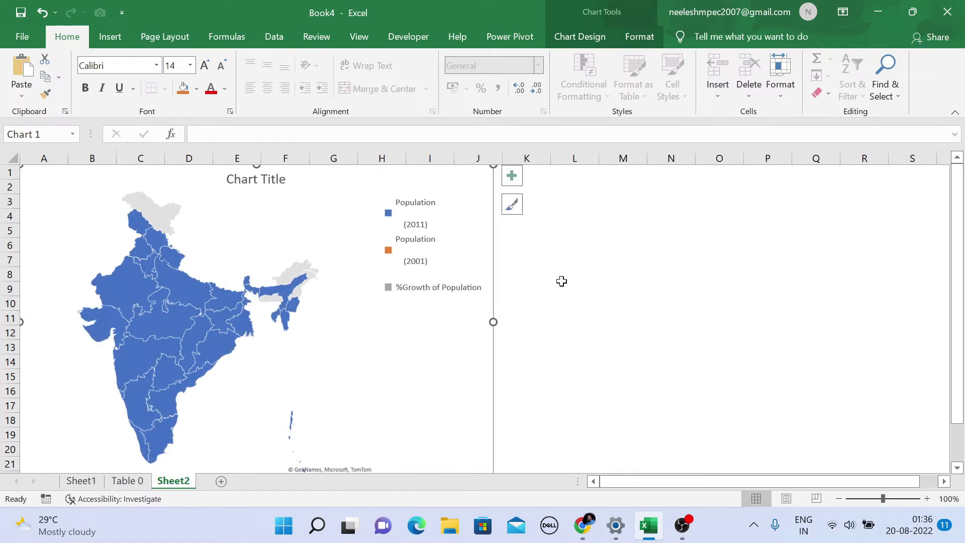
# Delete the legend and the chart title from the map chart.
pyautogui.click(418, 286)
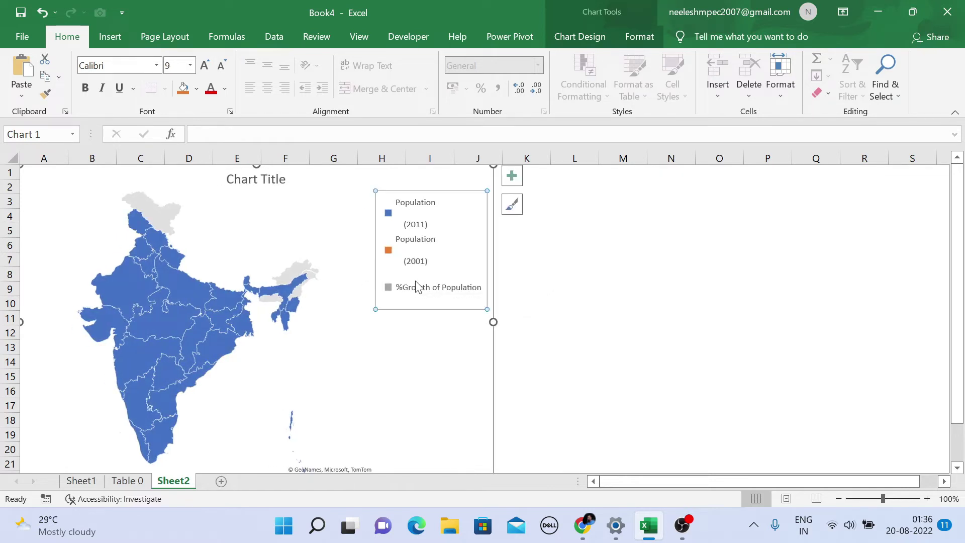
pyautogui.press('Delete')
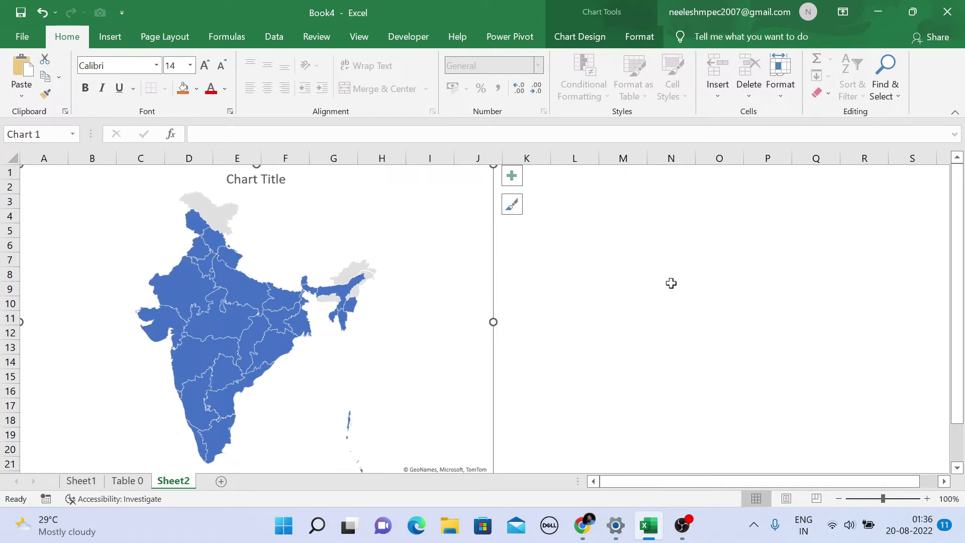
pyautogui.click(250, 176)
pyautogui.moveTo(228, 179); pyautogui.dragTo(276, 178)
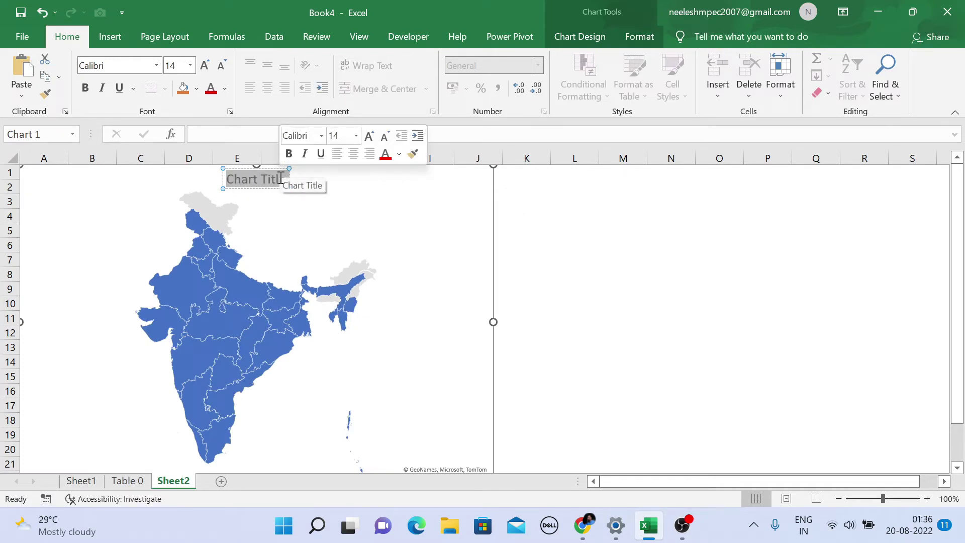
pyautogui.click(286, 180)
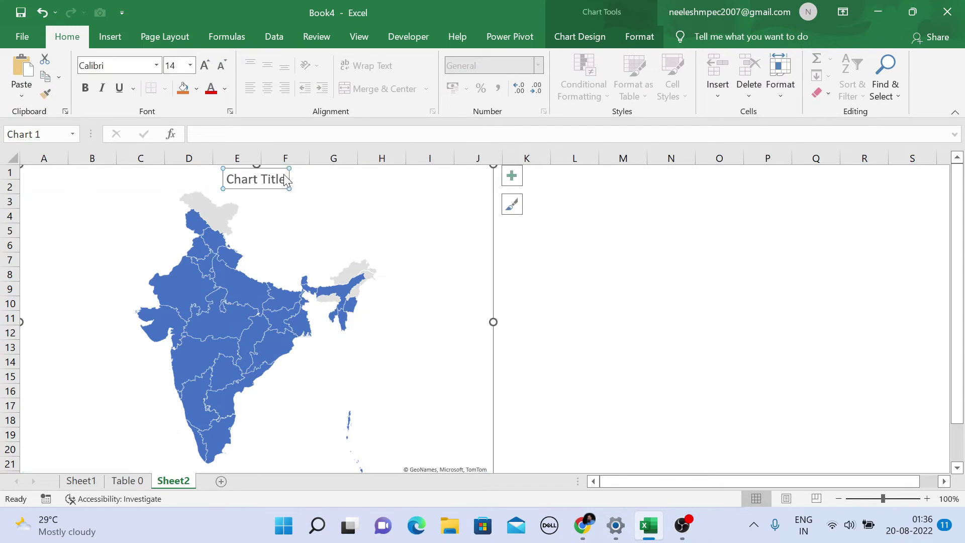
pyautogui.press('Delete')
pyautogui.click(576, 230)
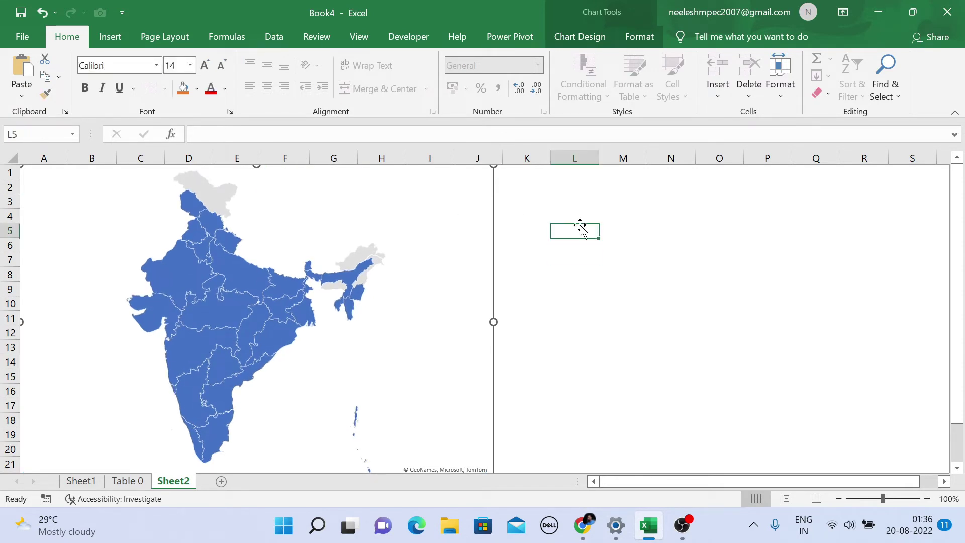
# Insert slicers for City, State or union territory, and Attribute from the table on the Table 0 sheet.
pyautogui.click(127, 481)
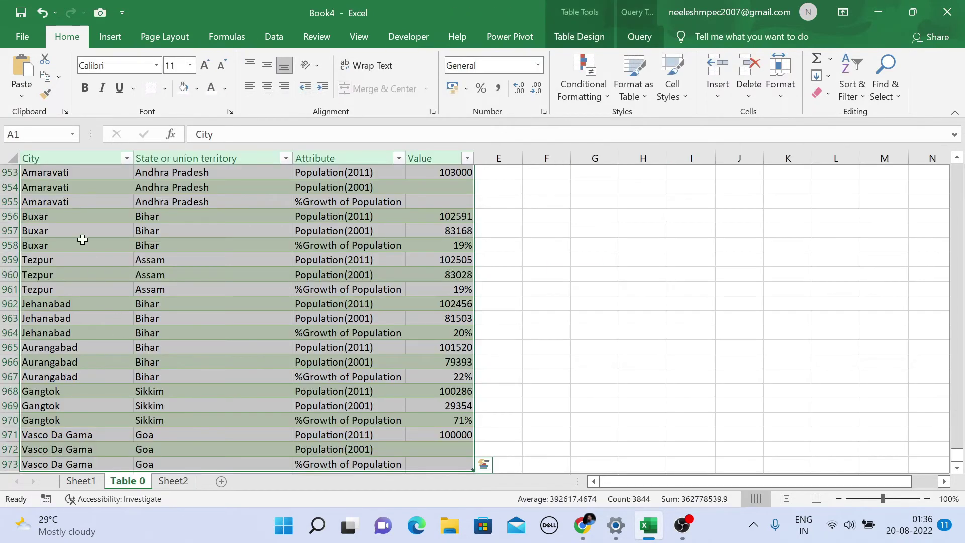
pyautogui.click(113, 35)
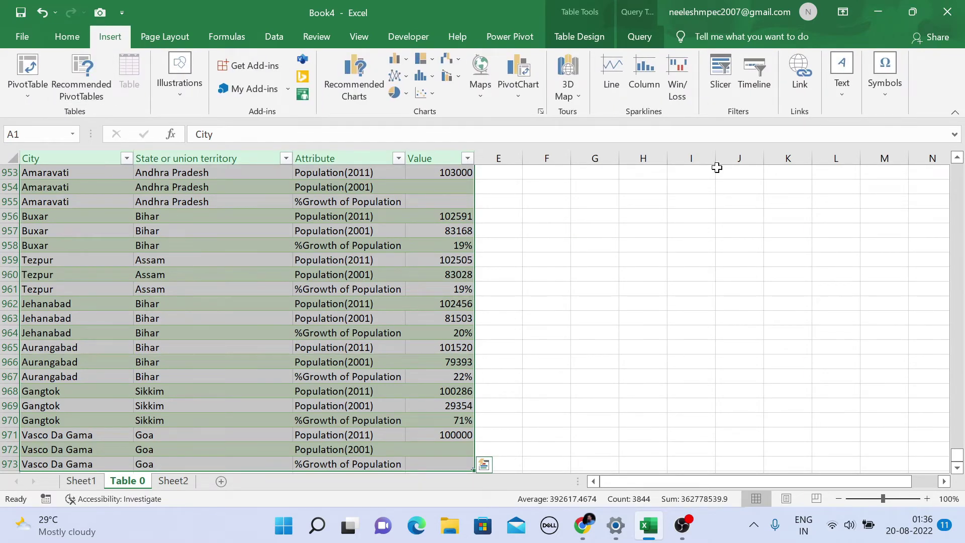
pyautogui.click(721, 75)
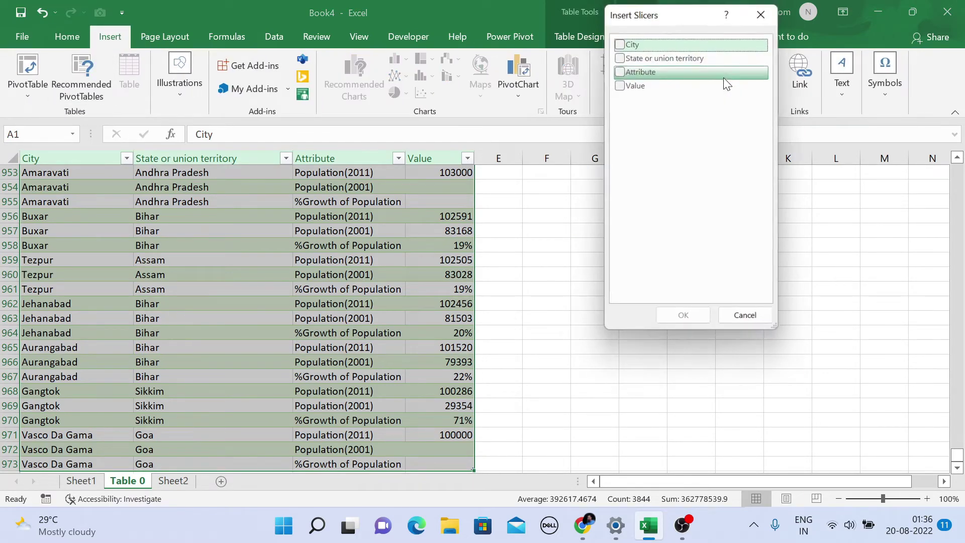
pyautogui.click(619, 42)
pyautogui.click(619, 56)
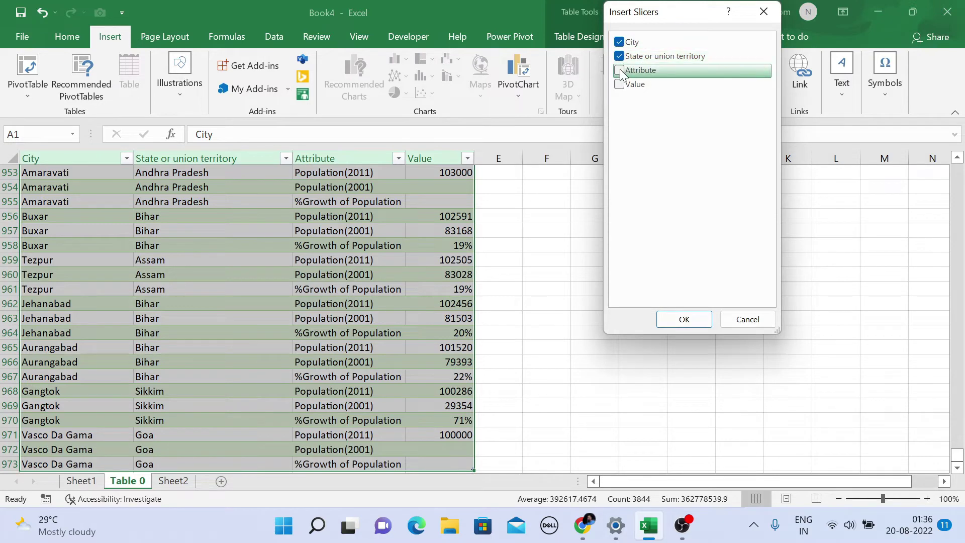
pyautogui.click(619, 70)
pyautogui.click(684, 318)
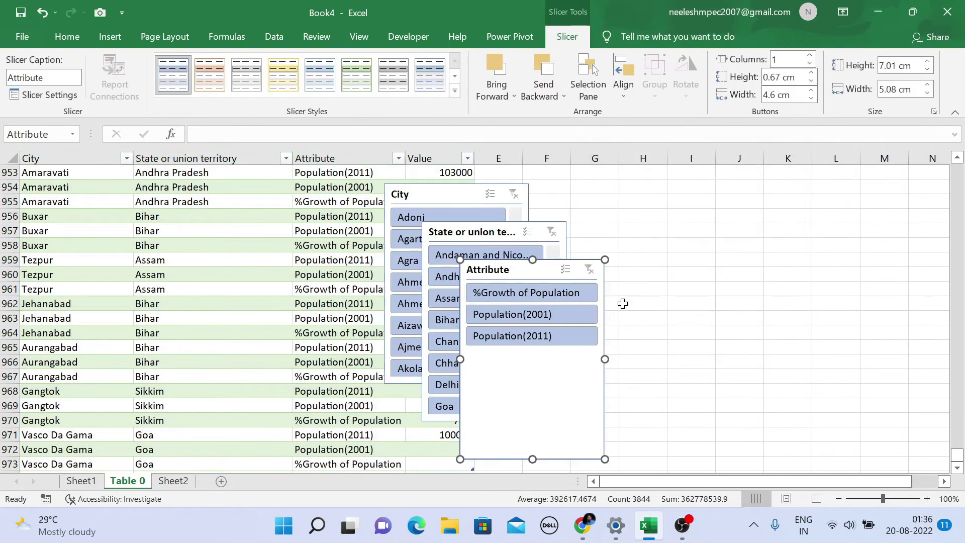
# Move all three slicers from the Table 0 sheet to Sheet2, placing them at cell K1.
pyautogui.moveTo(492, 270); pyautogui.dragTo(572, 264)
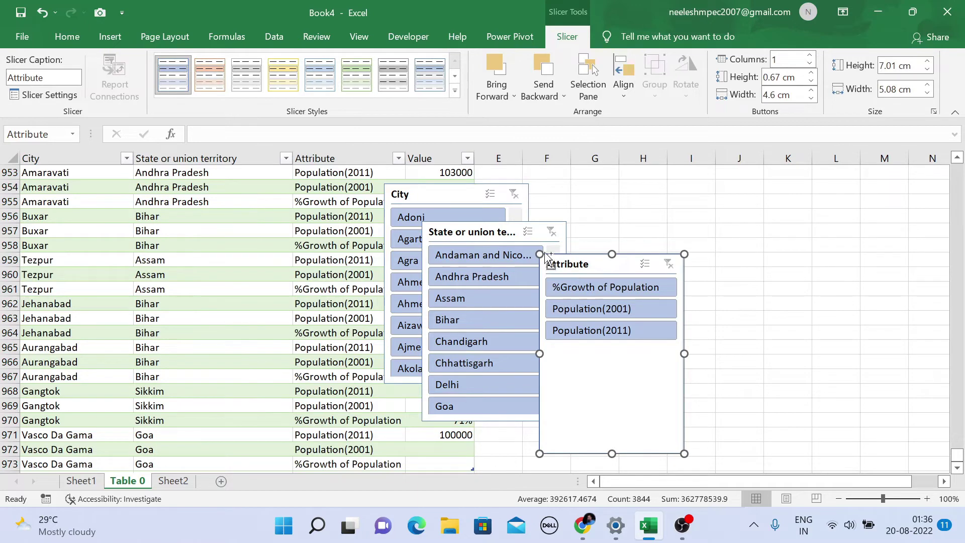
pyautogui.keyDown('ctrl'); pyautogui.click(487, 235); pyautogui.keyUp('ctrl')
pyautogui.keyDown('ctrl'); pyautogui.click(453, 195); pyautogui.keyUp('ctrl')
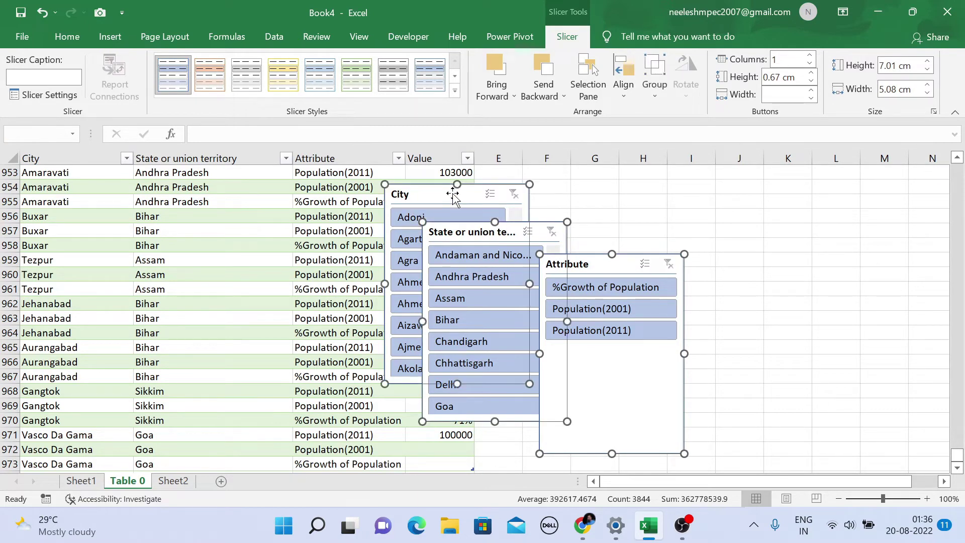
pyautogui.press('Delete')
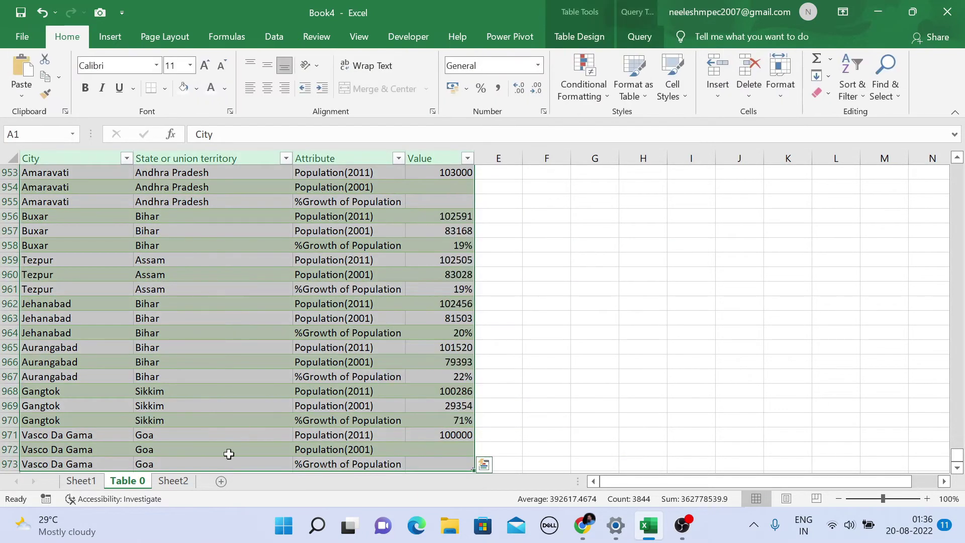
pyautogui.click(174, 481)
pyautogui.click(523, 172)
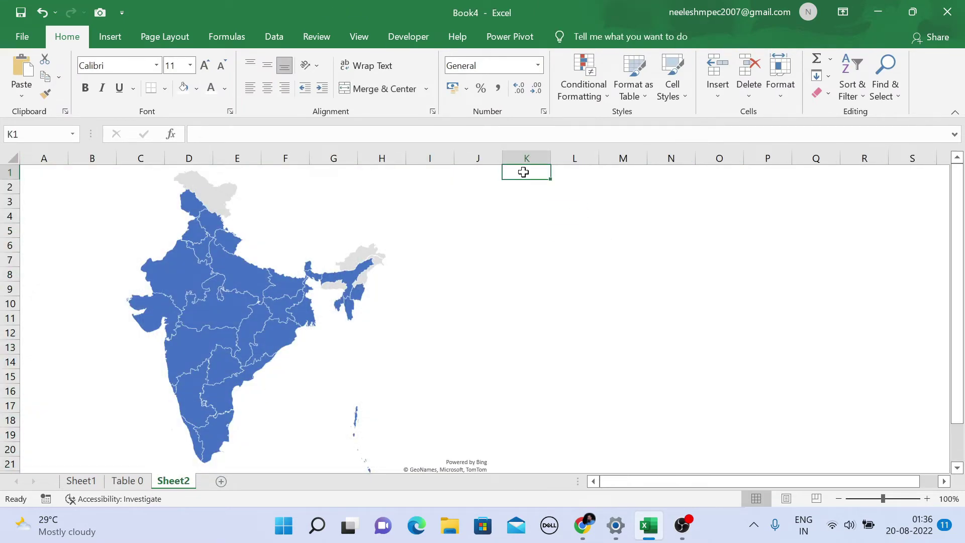
pyautogui.hotkey('ctrl', 'v')
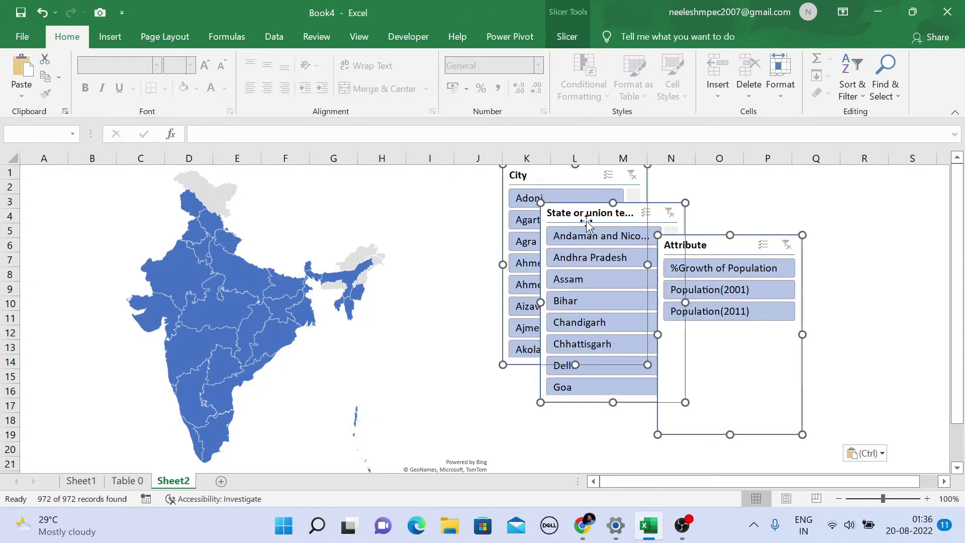
# Line up the State or union territory and Attribute slicers side by side with the City slicer along the top row.
pyautogui.press('Escape')
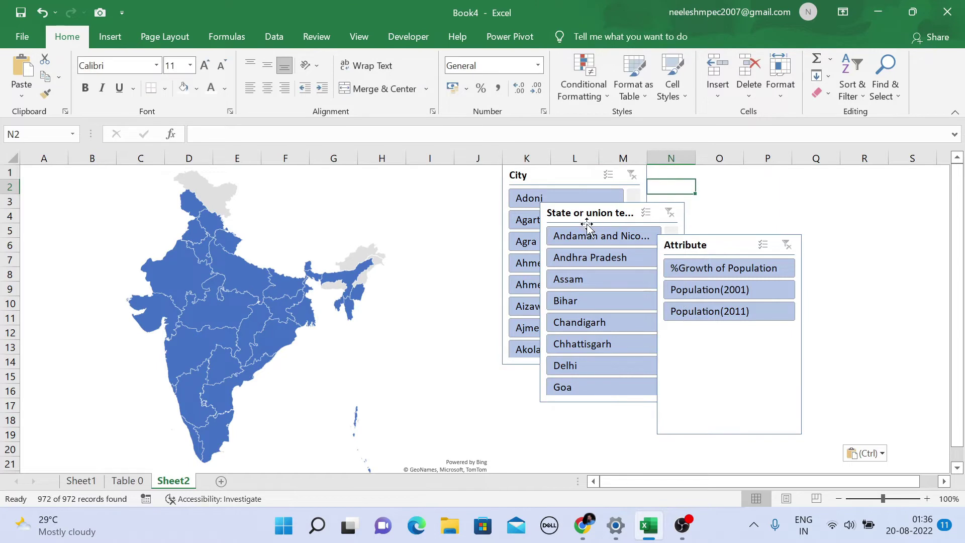
pyautogui.moveTo(586, 219); pyautogui.dragTo(695, 177)
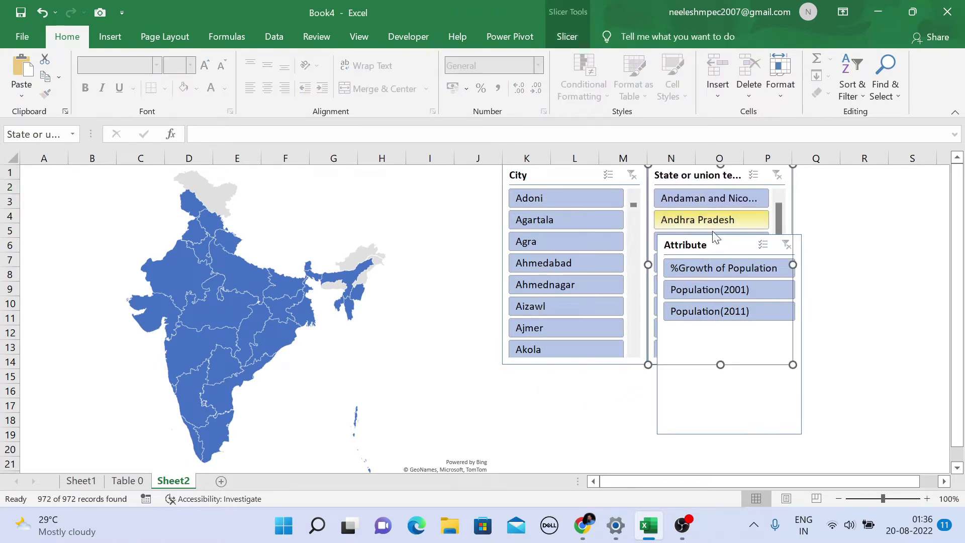
pyautogui.moveTo(723, 245); pyautogui.dragTo(853, 176)
# Remove the Attribute series from the map chart's data source, leaving only the Value series.
pyautogui.click(384, 304)
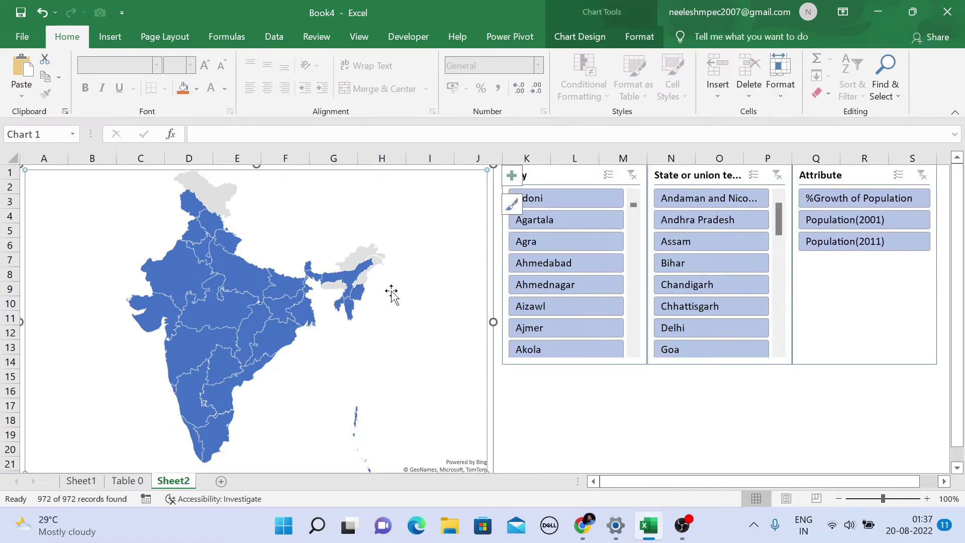
pyautogui.click(585, 37)
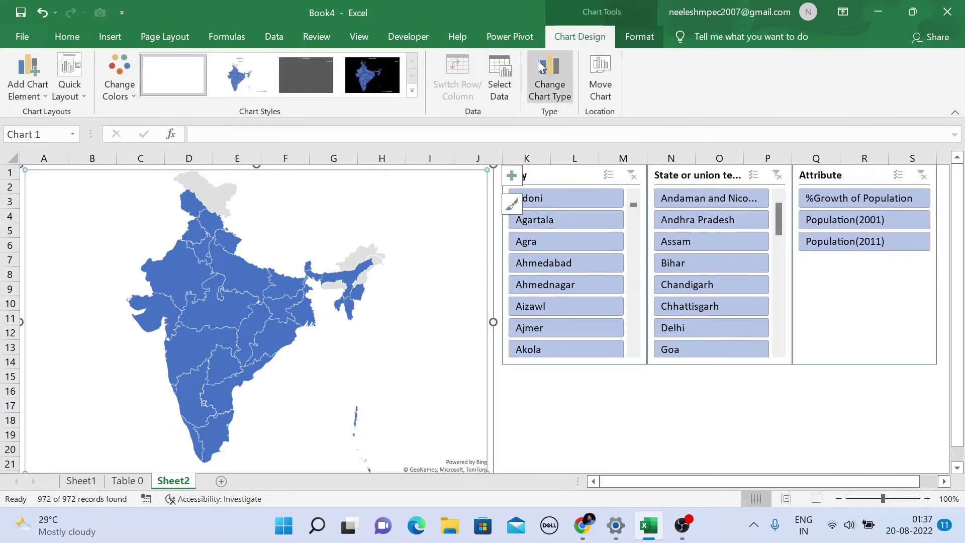
pyautogui.click(505, 76)
pyautogui.click(495, 179)
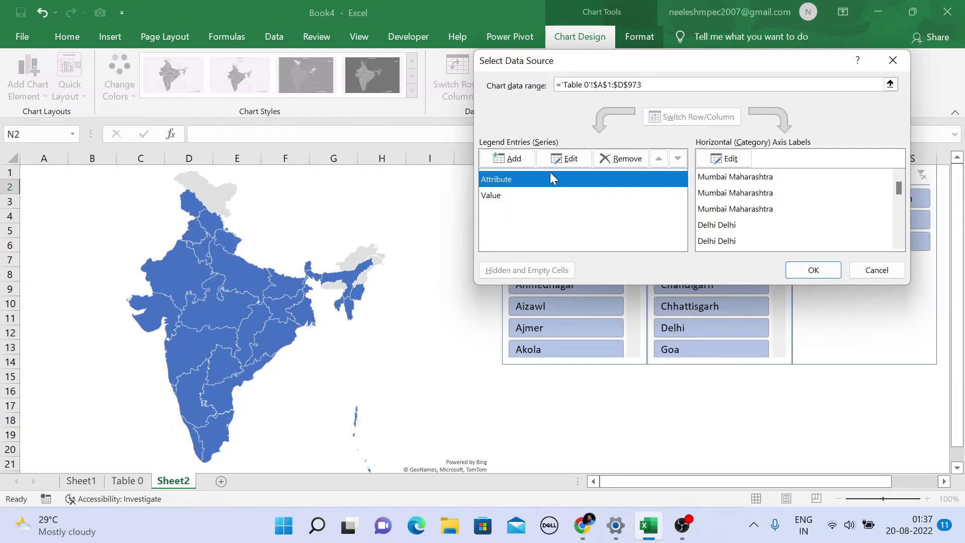
pyautogui.click(617, 160)
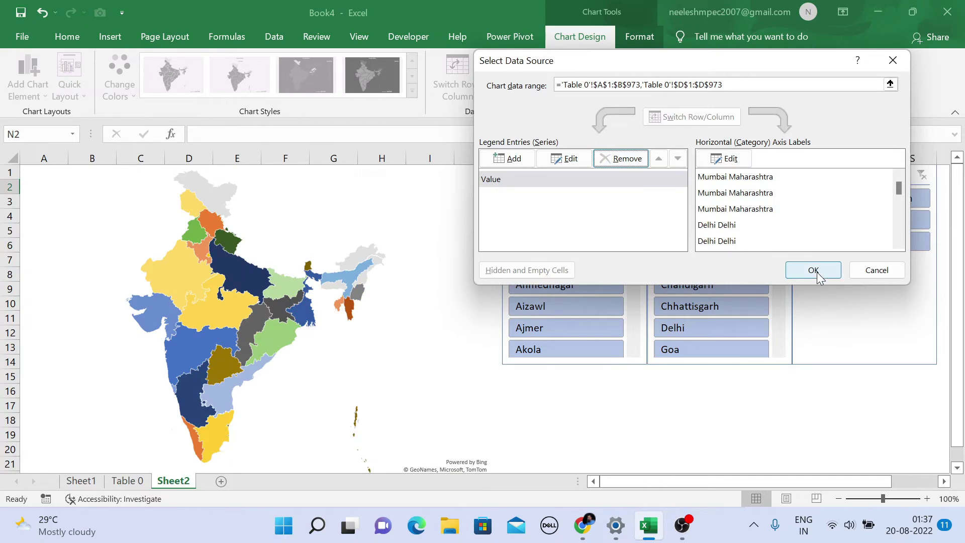
pyautogui.click(813, 270)
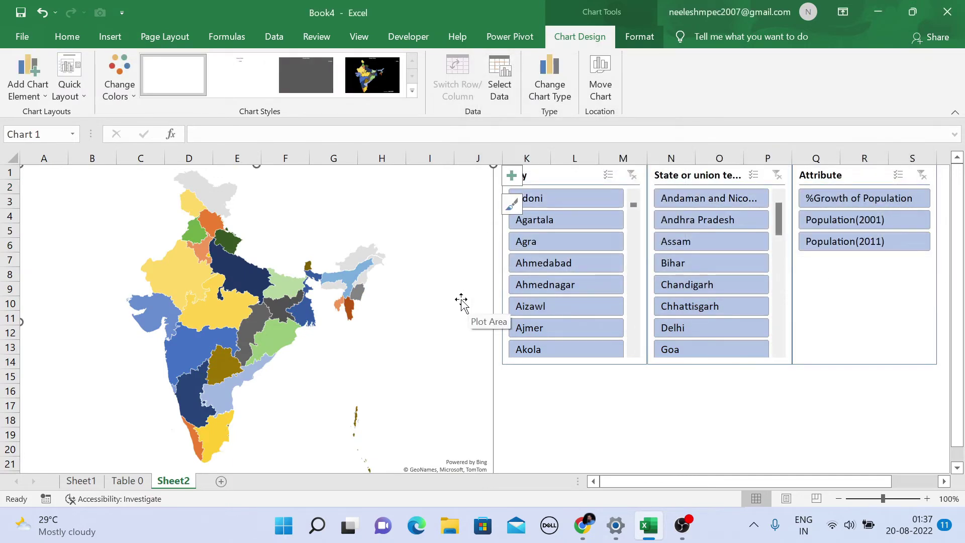
# Filter the Attribute slicer to Population(2011) and set the map's Value series to color by numeric values.
pyautogui.click(848, 243)
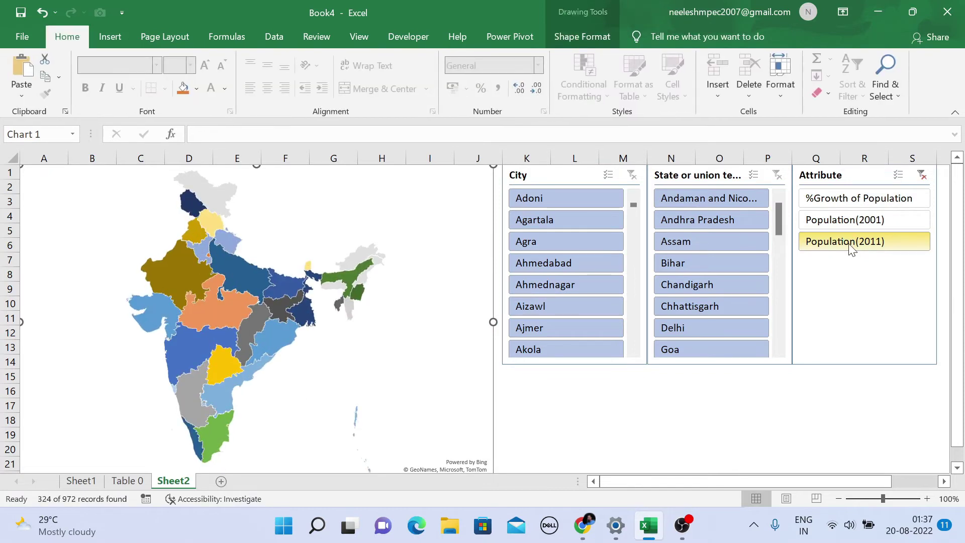
pyautogui.click(422, 234)
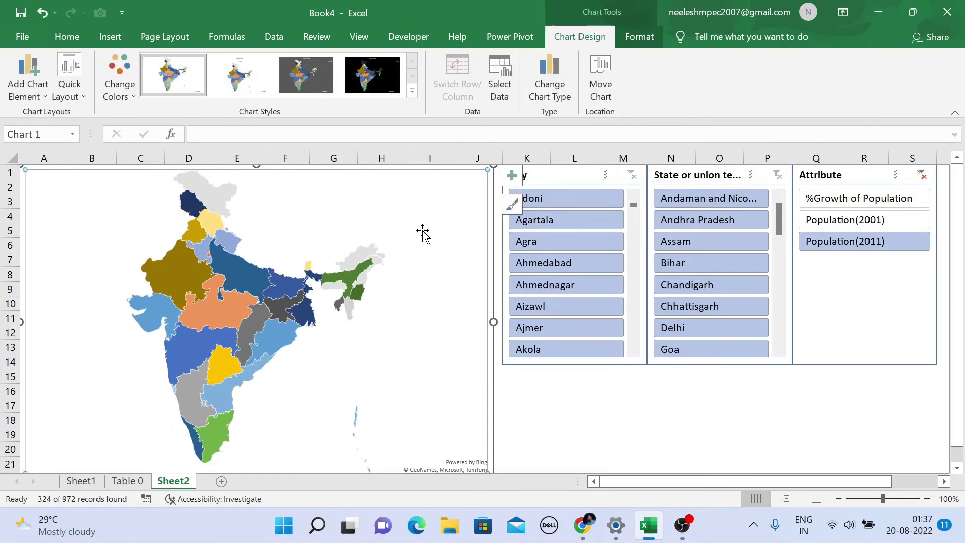
pyautogui.click(505, 96)
pyautogui.click(521, 178)
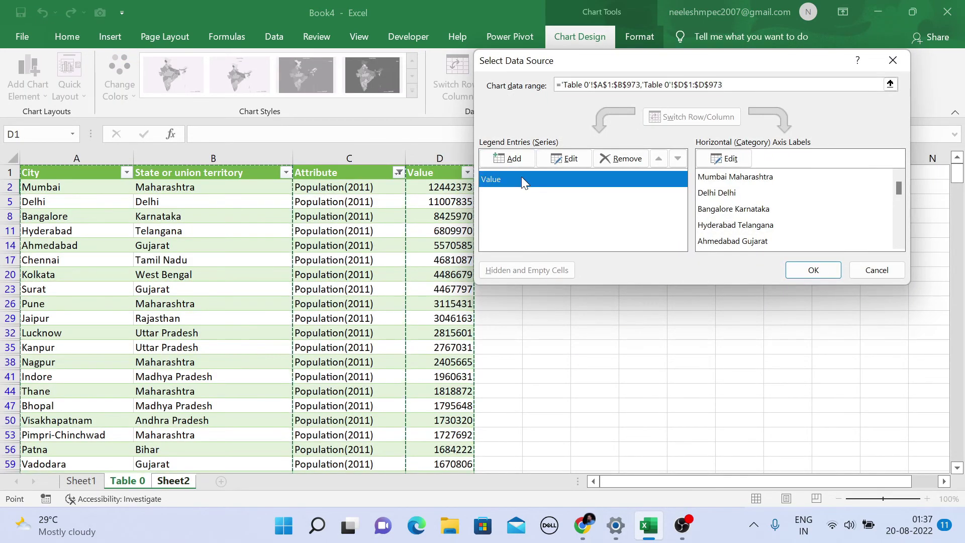
pyautogui.click(556, 159)
pyautogui.click(592, 198)
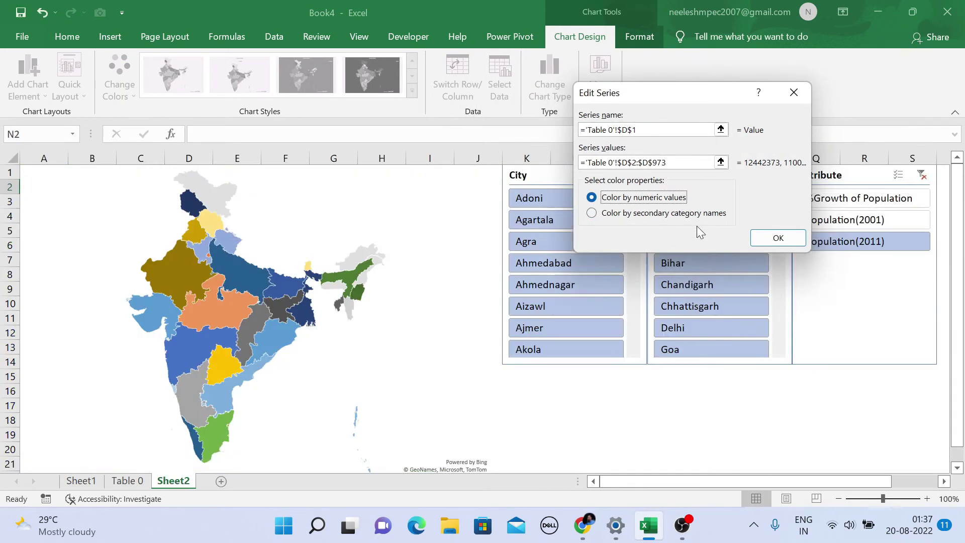
pyautogui.click(775, 240)
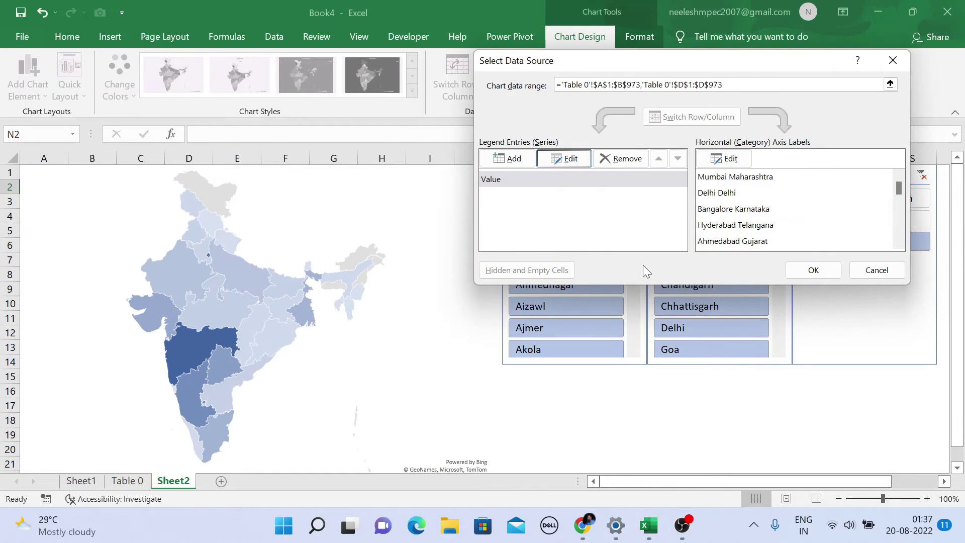
pyautogui.click(813, 270)
pyautogui.click(600, 419)
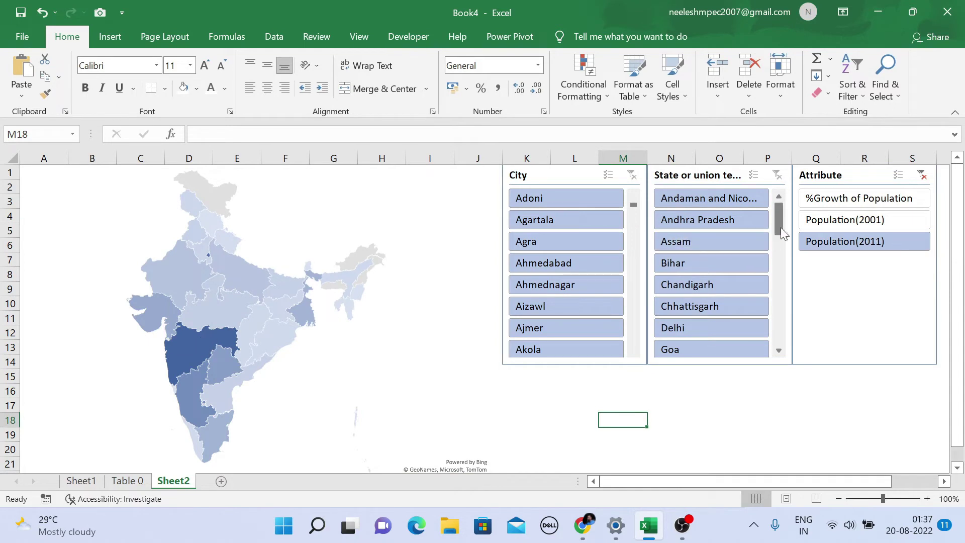
# Test the slicers with %Growth of Population, Uttar Pradesh and the city Allahabad, and clear all the slicer filters.
pyautogui.click(817, 198)
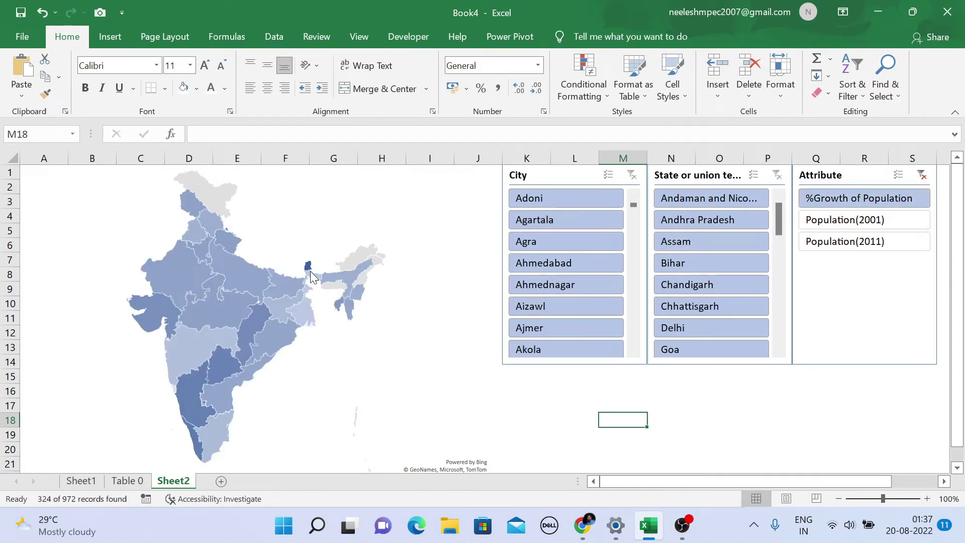
pyautogui.moveTo(311, 272)
pyautogui.moveTo(779, 215); pyautogui.dragTo(781, 318)
pyautogui.click(729, 332)
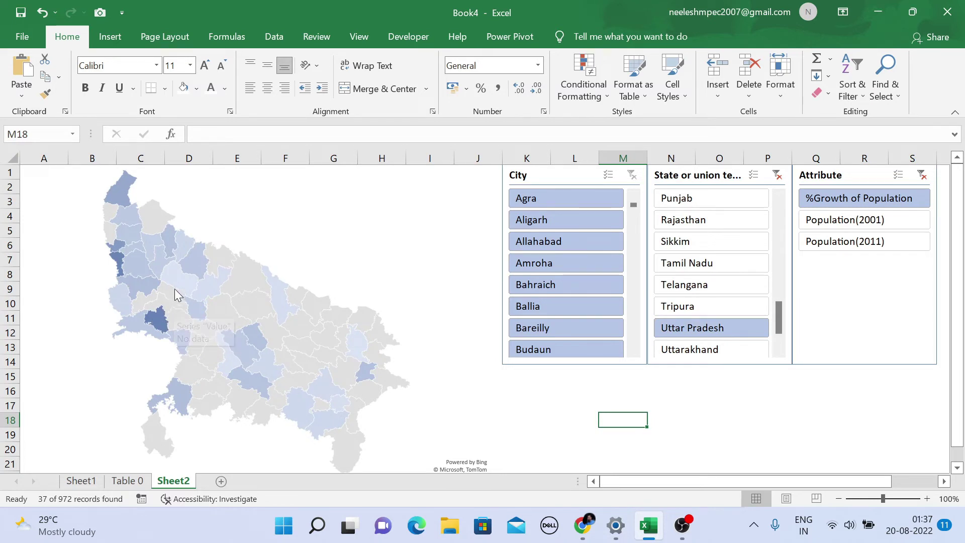
pyautogui.click(557, 241)
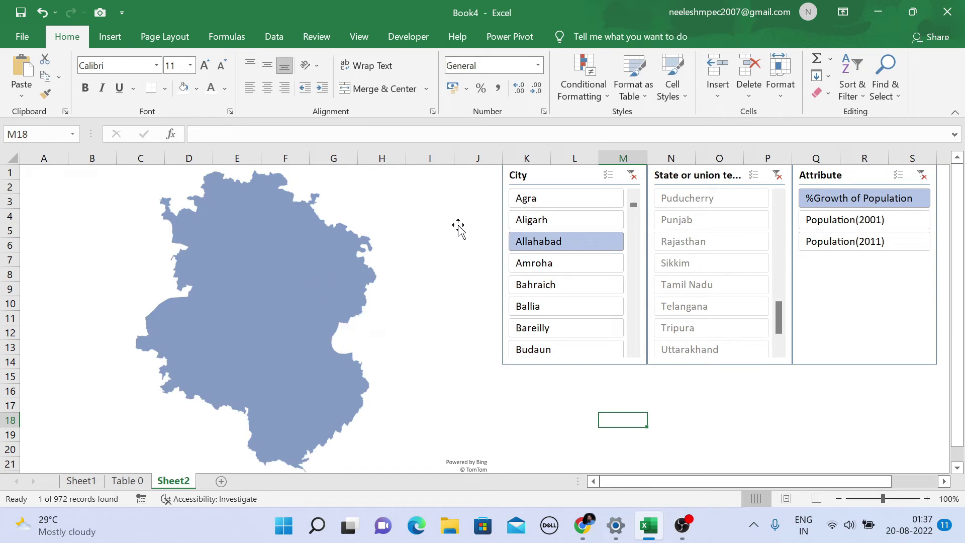
pyautogui.click(630, 176)
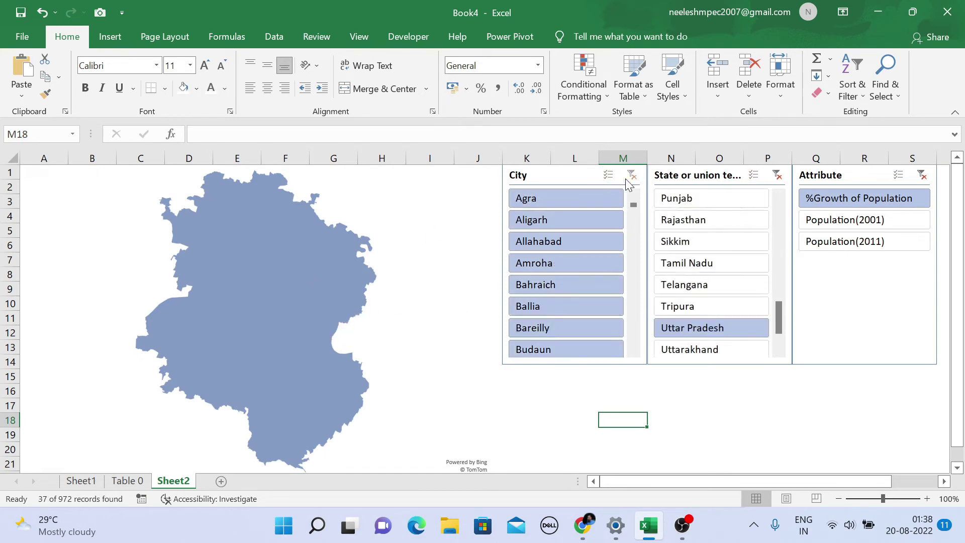
pyautogui.click(922, 175)
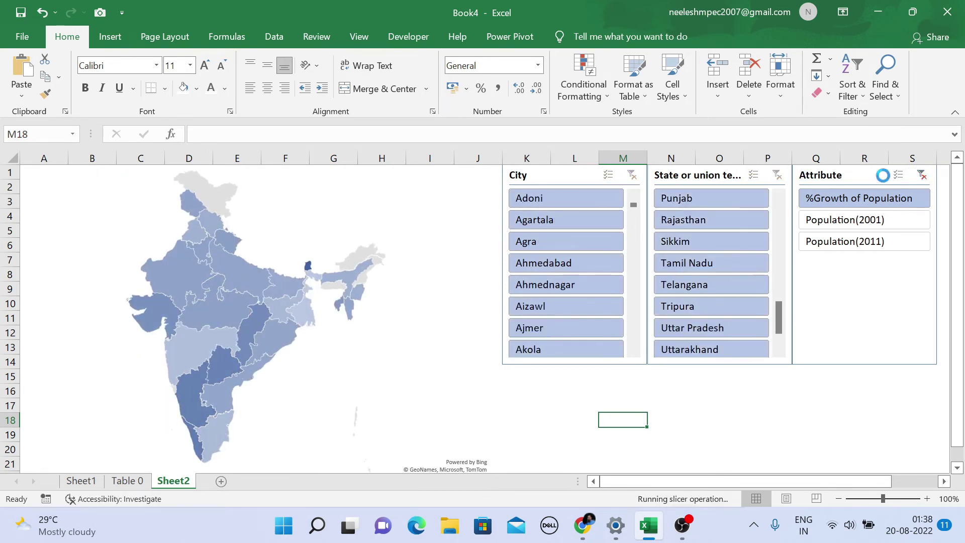
# Add data labels to the map chart that show the category name along with the value.
pyautogui.click(435, 194)
pyautogui.click(514, 181)
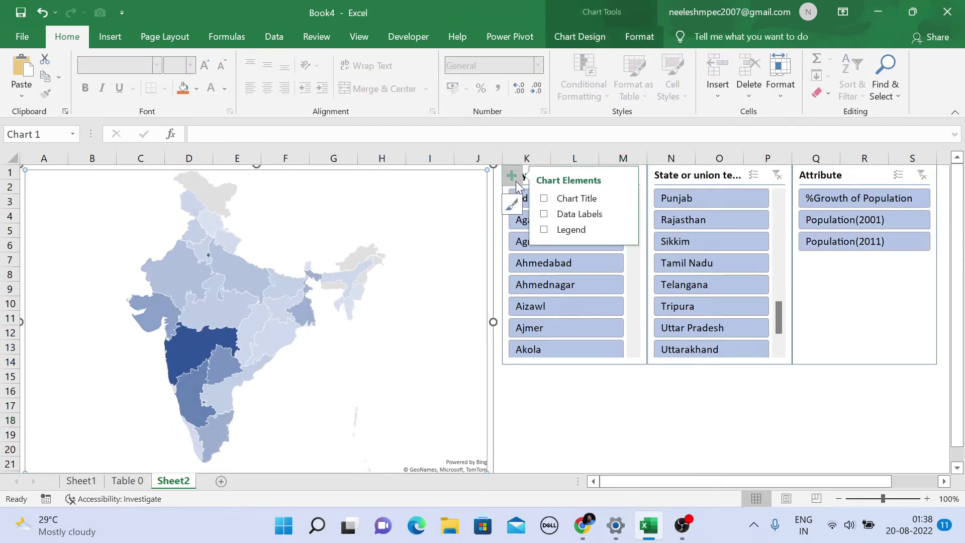
pyautogui.click(545, 215)
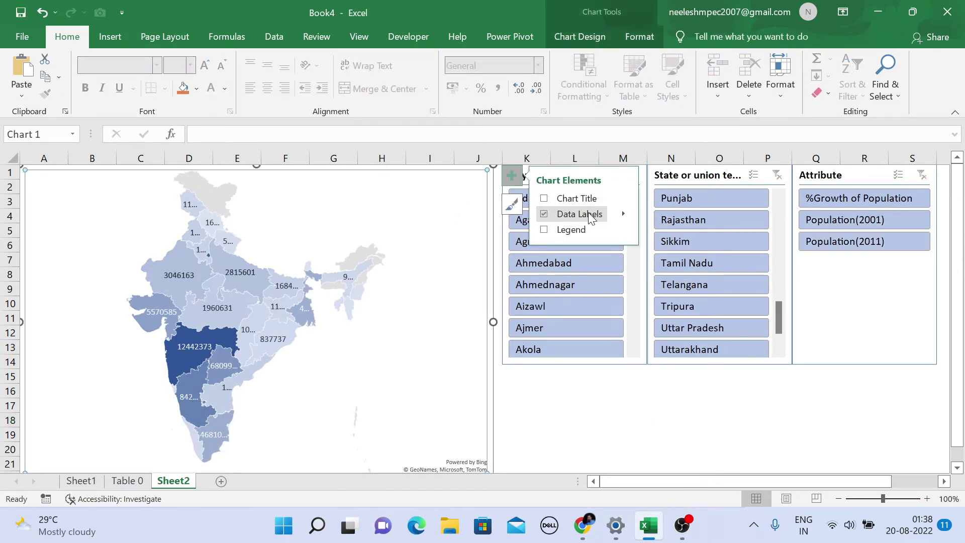
pyautogui.moveTo(623, 217)
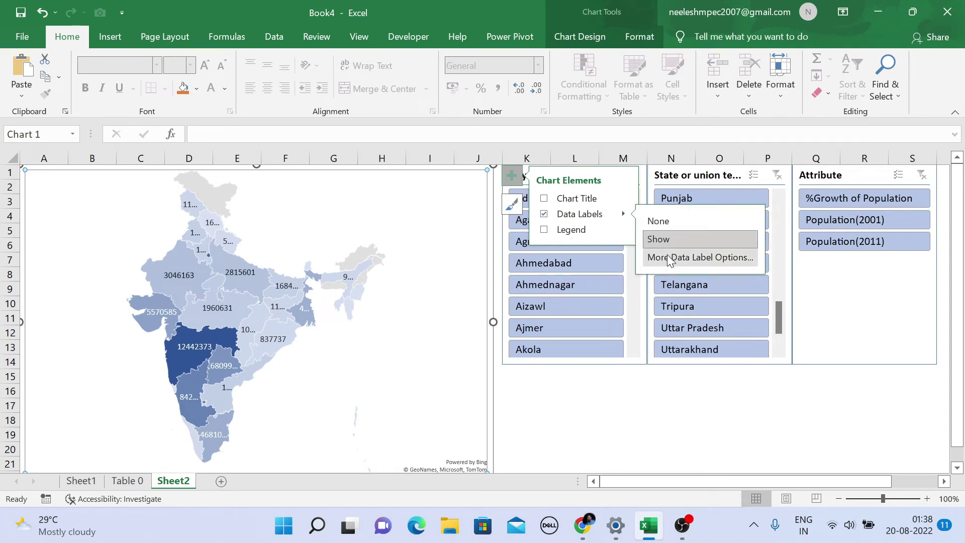
pyautogui.click(699, 256)
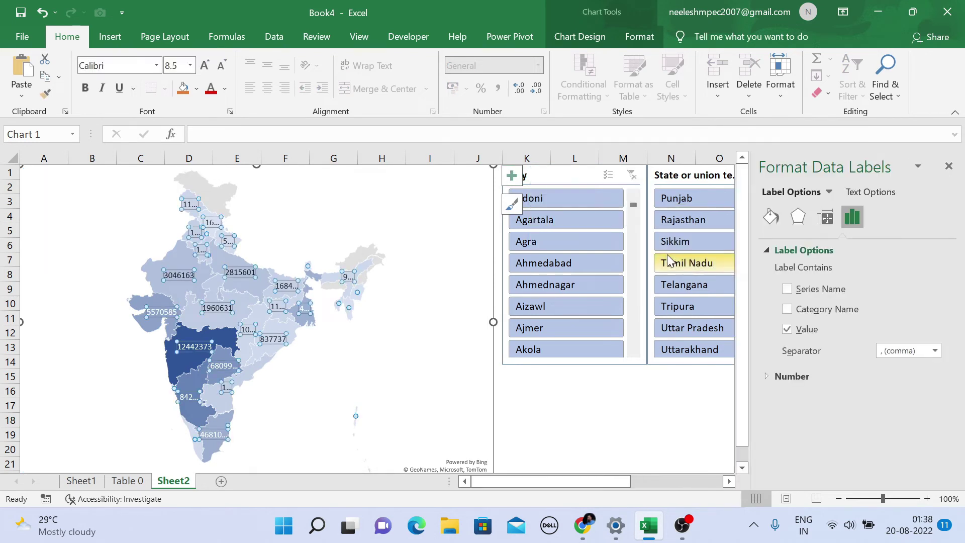
pyautogui.click(787, 309)
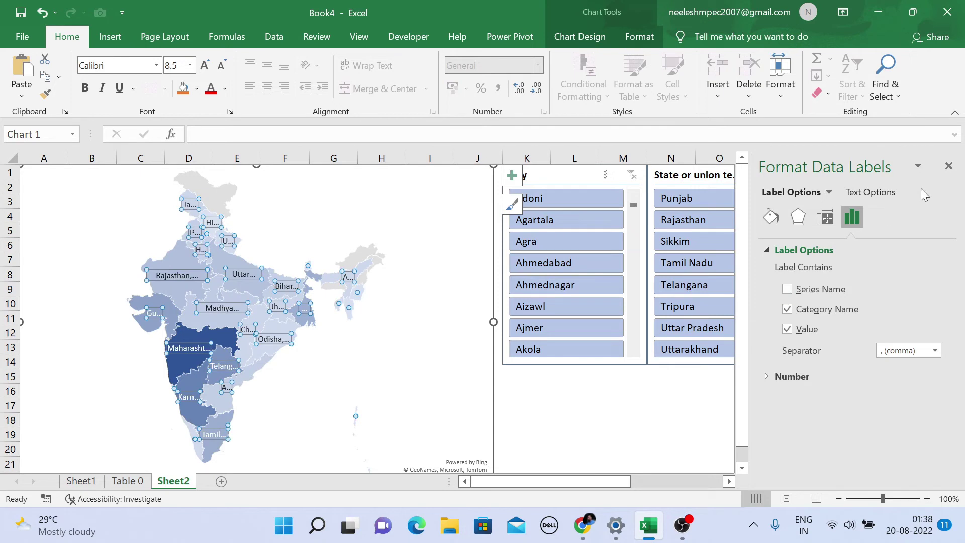
pyautogui.click(949, 167)
pyautogui.click(693, 388)
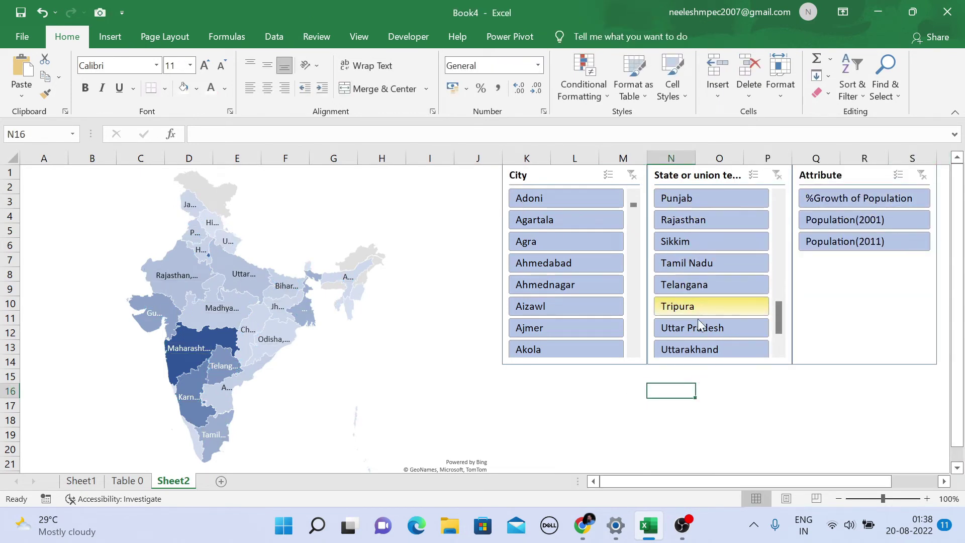
# Check the labelled map for Uttar Pradesh with Population(2011), filter to Allahabad, and clear the City filter.
pyautogui.click(700, 332)
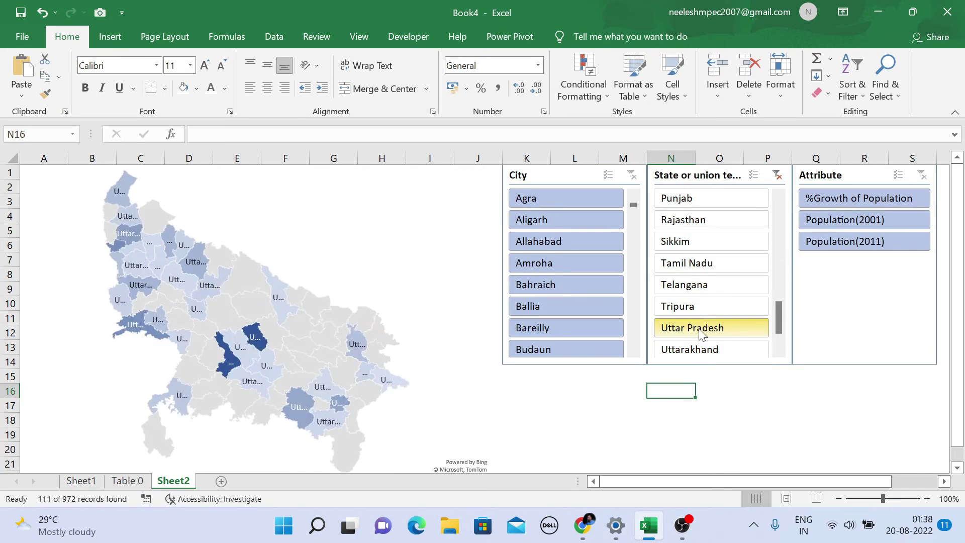
pyautogui.click(831, 243)
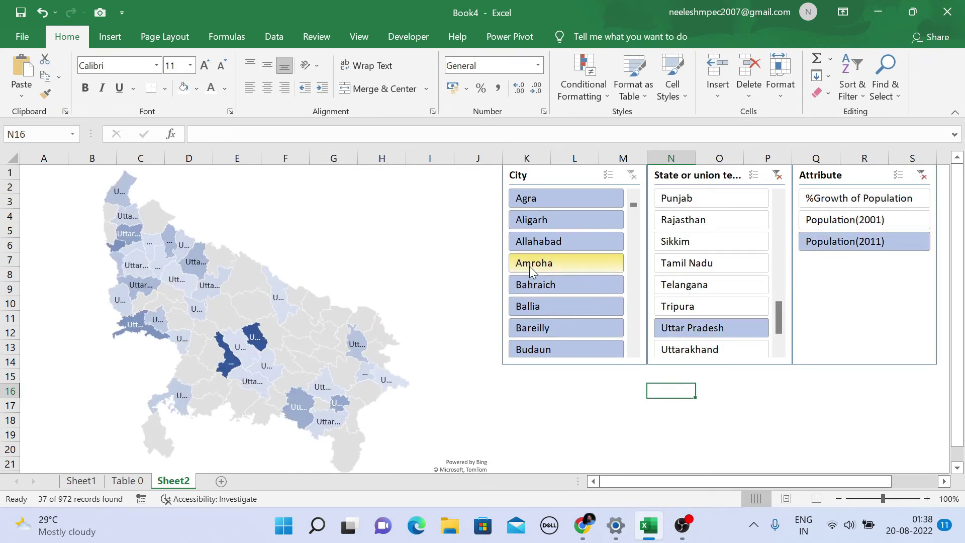
pyautogui.click(536, 247)
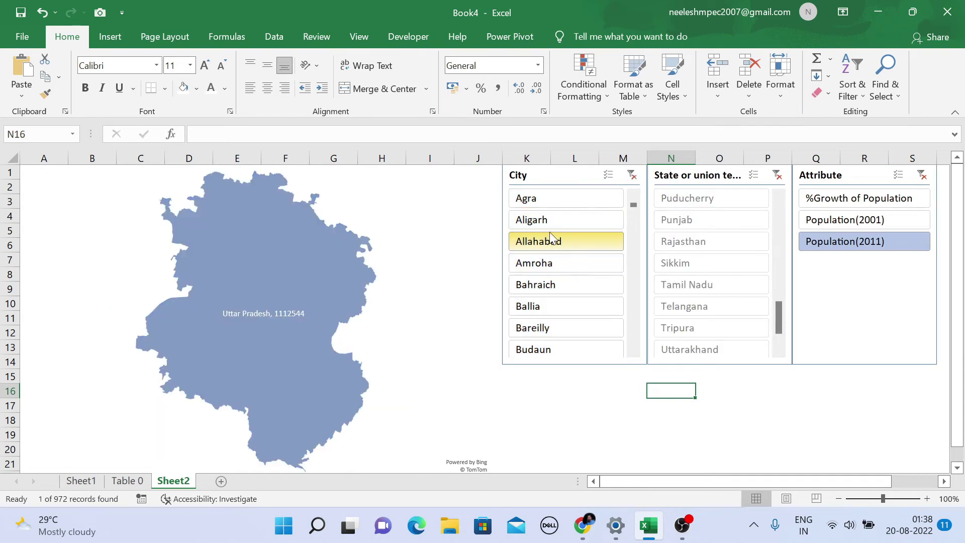
pyautogui.click(632, 175)
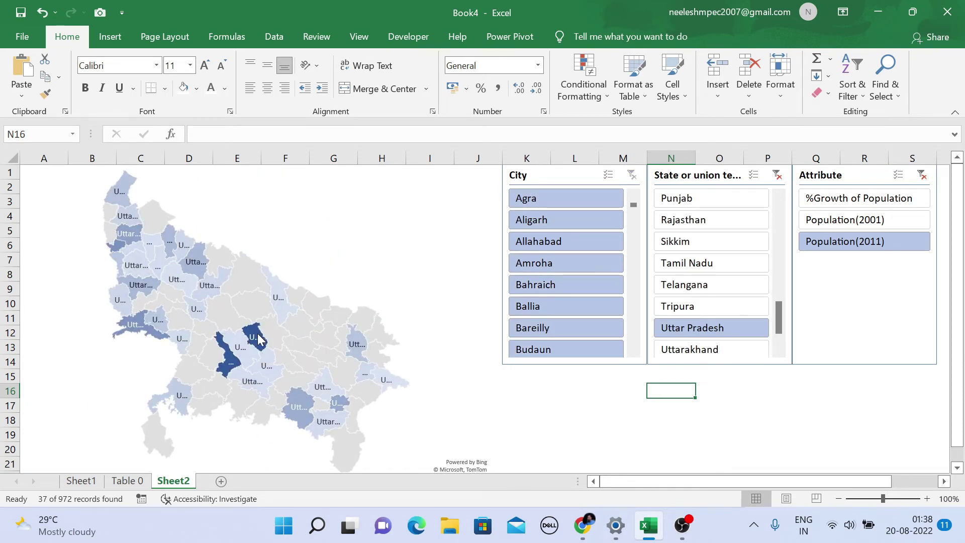
pyautogui.moveTo(258, 336)
# View the Uttar Pradesh cities Etawah, Budaun and Bareilly one at a time on the map, and clear the City filter.
pyautogui.click(634, 351)
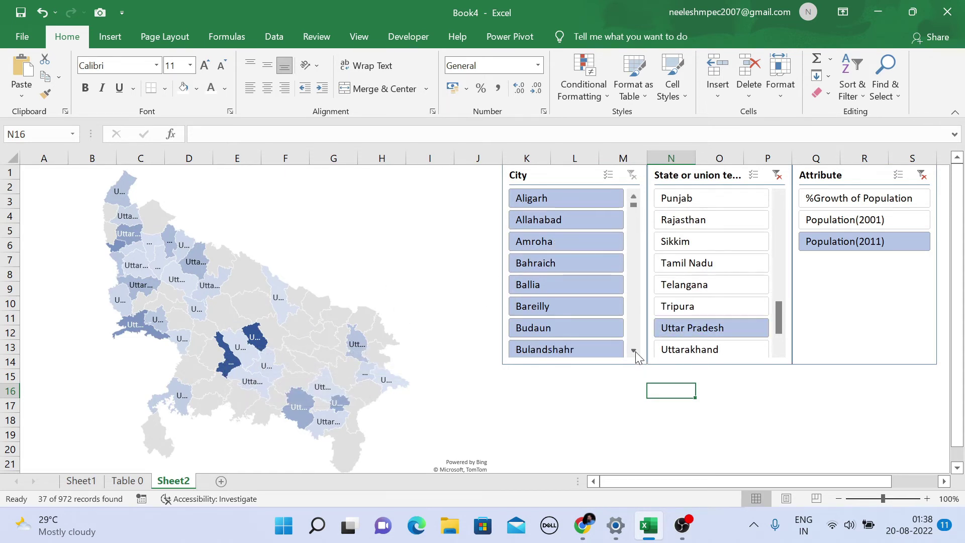
pyautogui.click(634, 351)
pyautogui.click(548, 350)
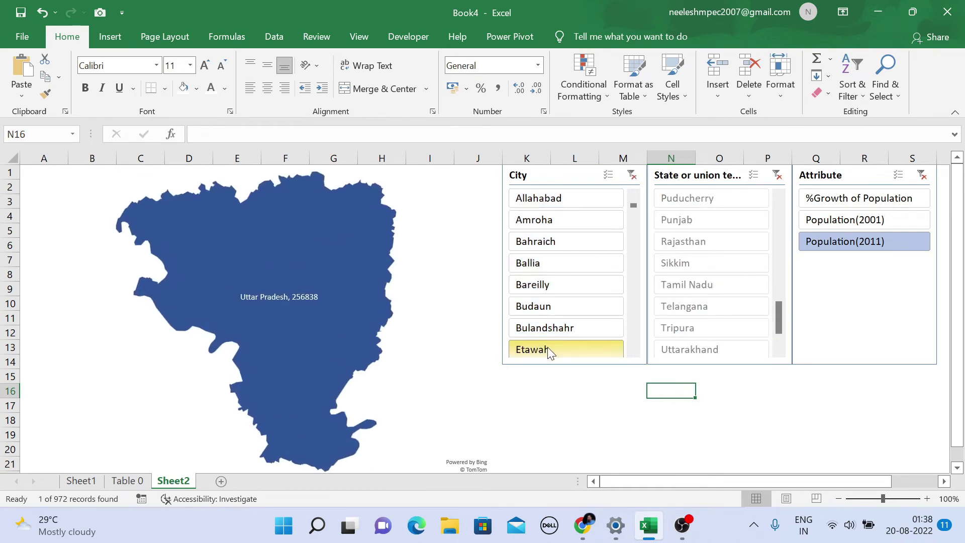
pyautogui.click(546, 309)
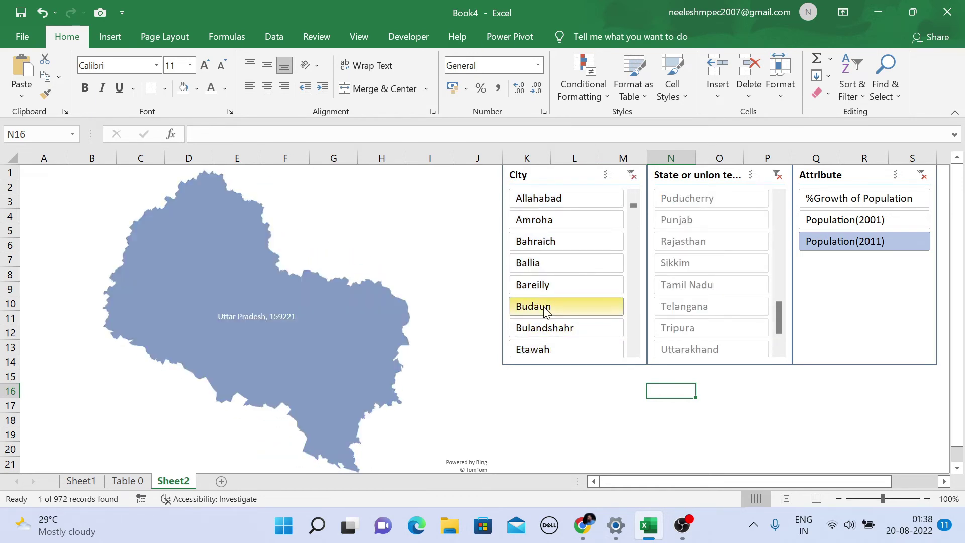
pyautogui.click(545, 285)
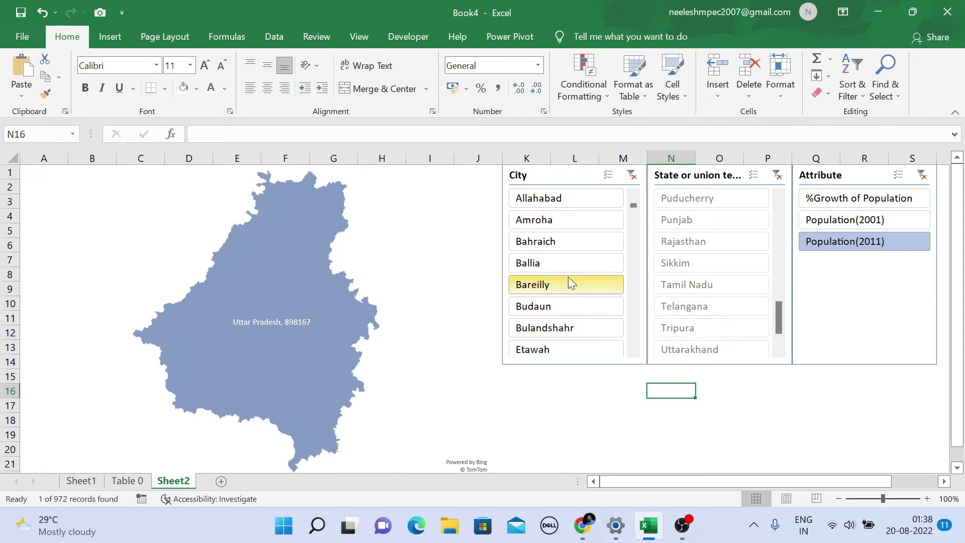
pyautogui.click(632, 175)
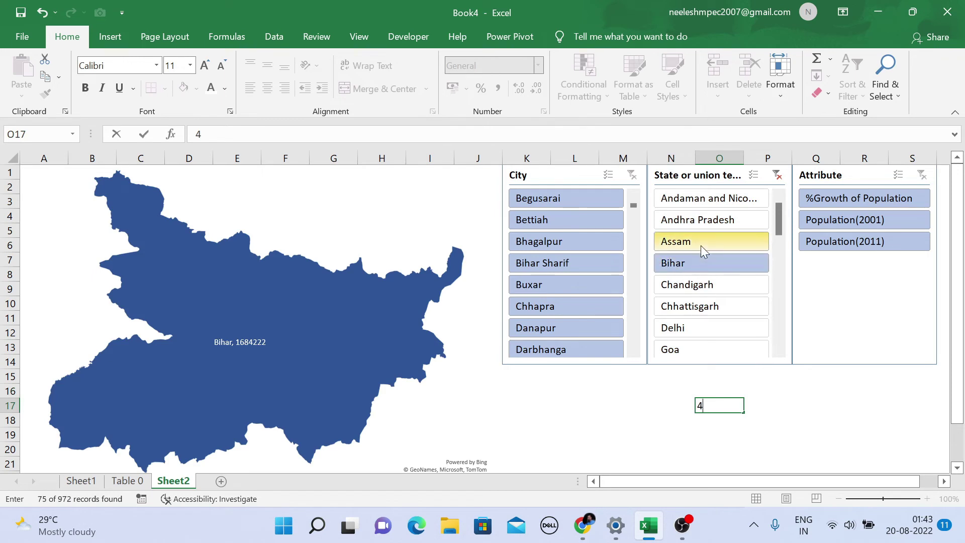
# View Chhattisgarh, Delhi, Uttar Pradesh and Sikkim one after another on the map using the state slicer.
pyautogui.click(713, 306)
pyautogui.click(719, 330)
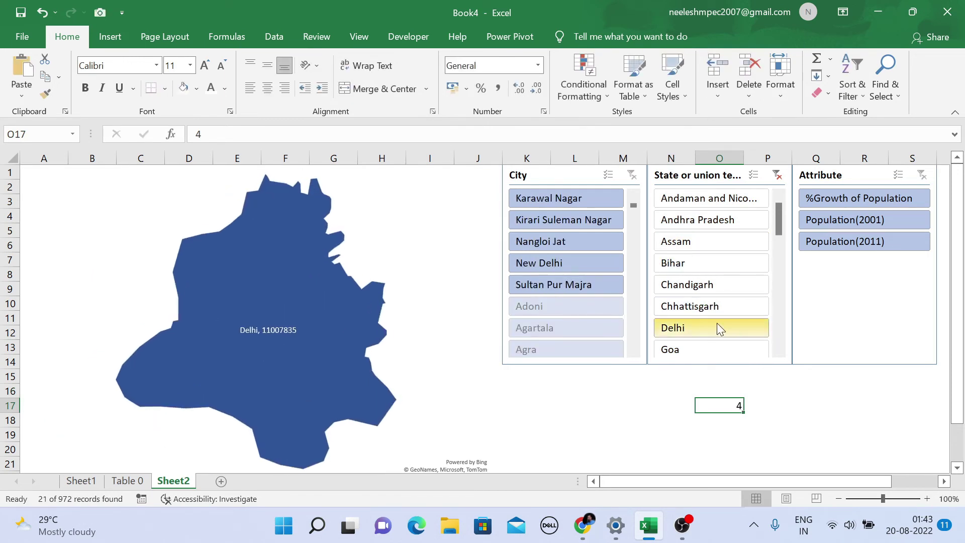
pyautogui.moveTo(782, 221); pyautogui.dragTo(779, 323)
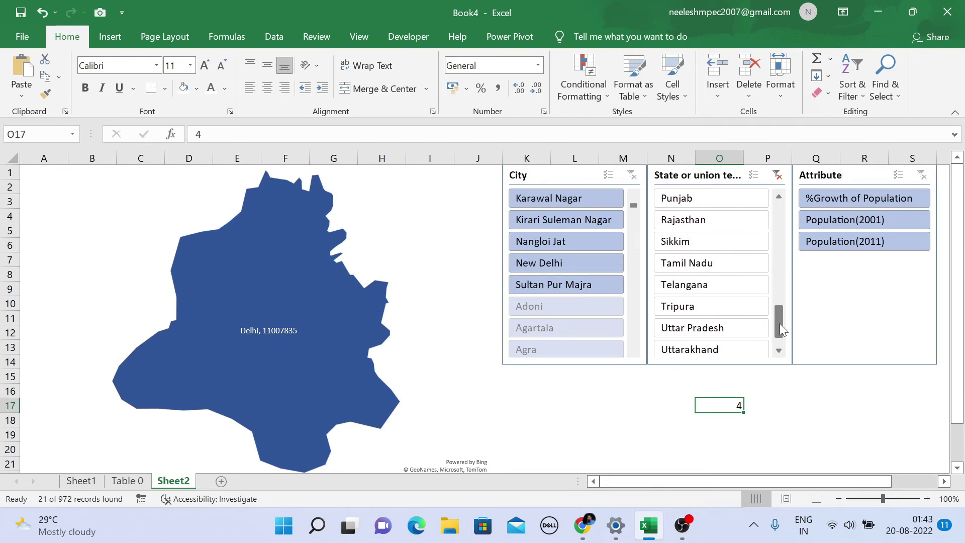
pyautogui.click(742, 334)
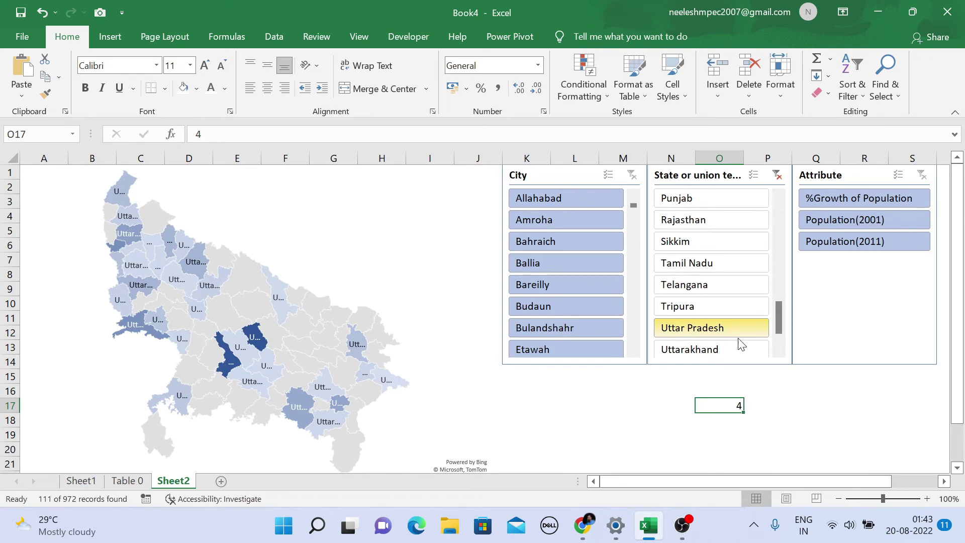
pyautogui.click(686, 240)
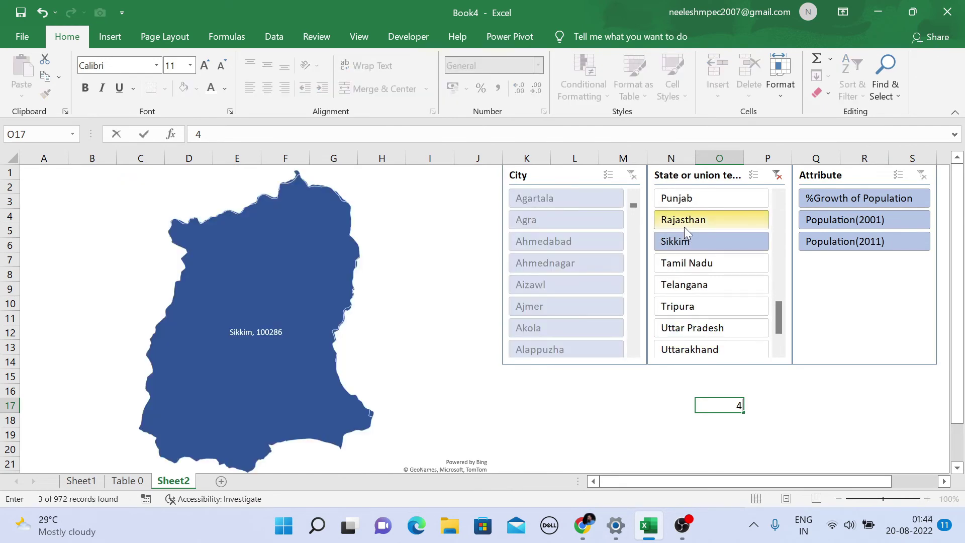
# View Rajasthan, Odisha, Goa, Gujarat and Delhi one after another on the map using the state slicer.
pyautogui.click(684, 226)
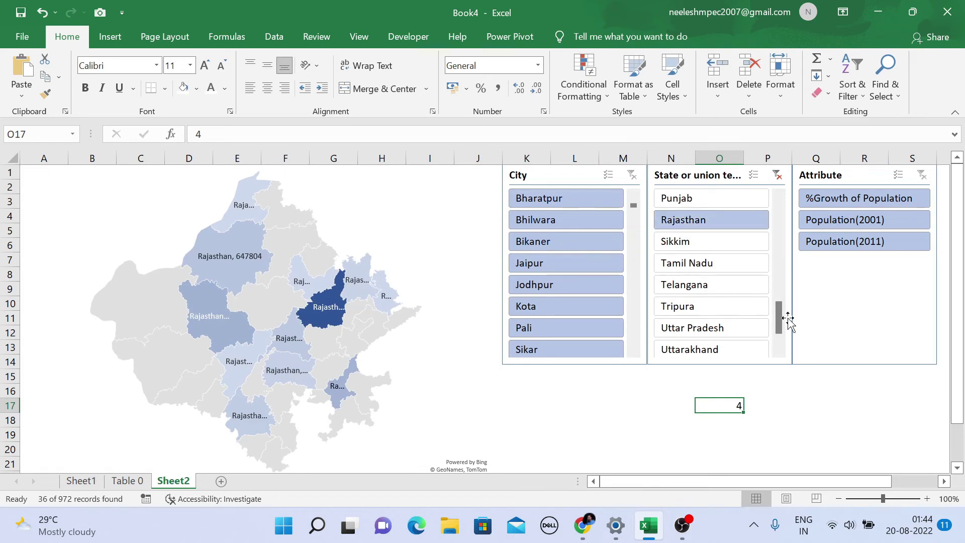
pyautogui.moveTo(776, 312); pyautogui.dragTo(779, 301)
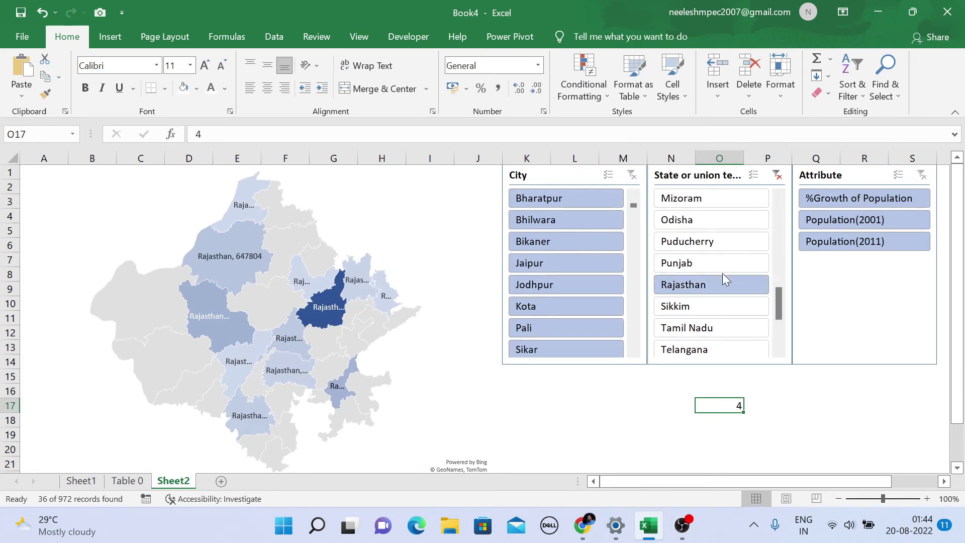
pyautogui.click(718, 219)
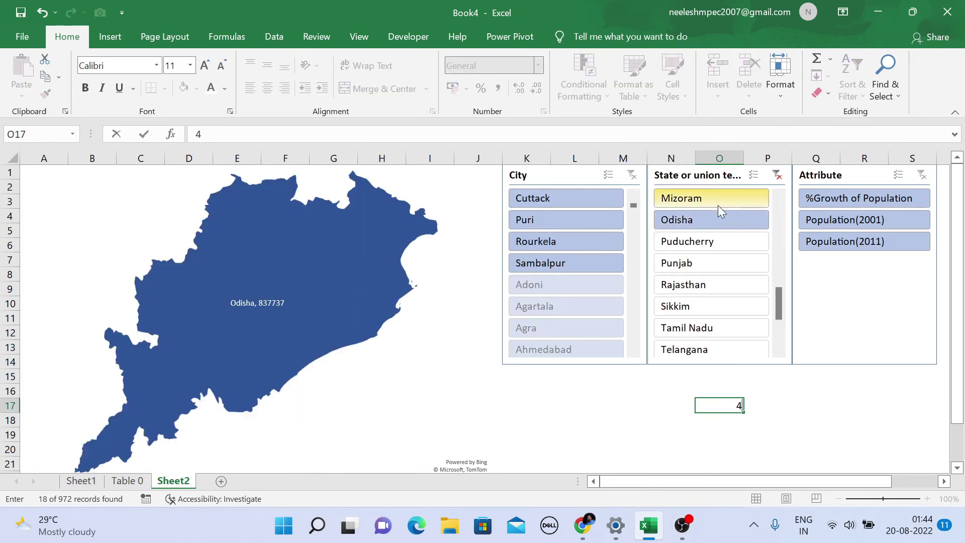
pyautogui.scroll(5, 718, 206)
pyautogui.click(724, 220)
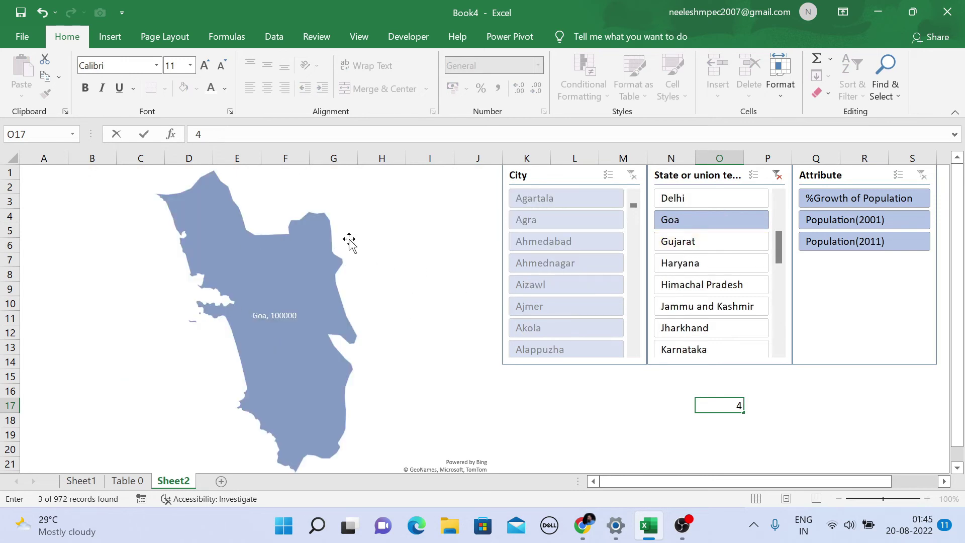
pyautogui.click(668, 243)
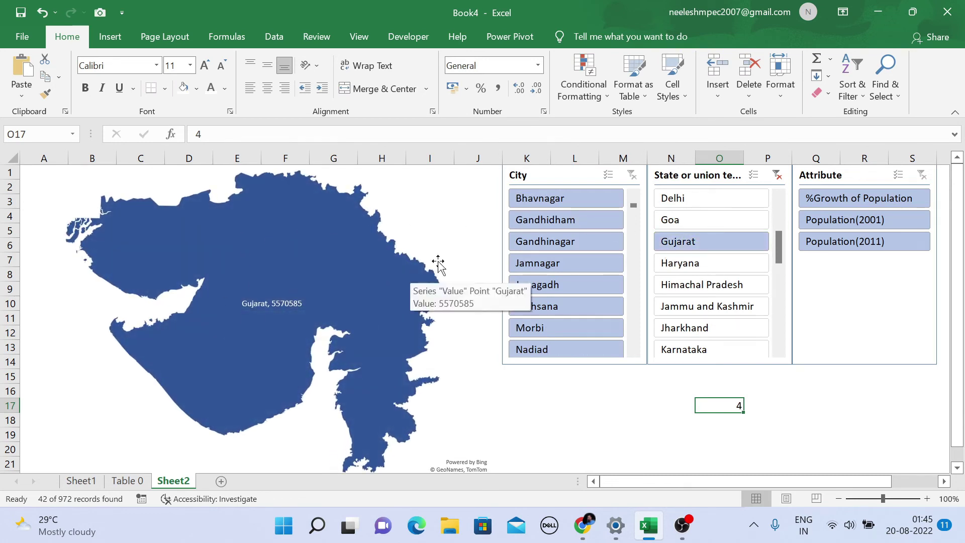
pyautogui.click(693, 204)
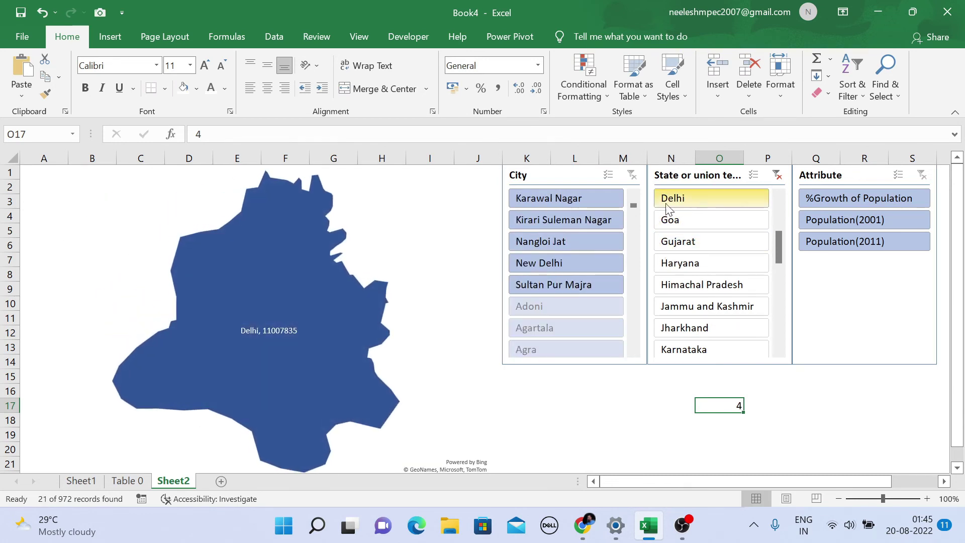
pyautogui.moveTo(302, 303)
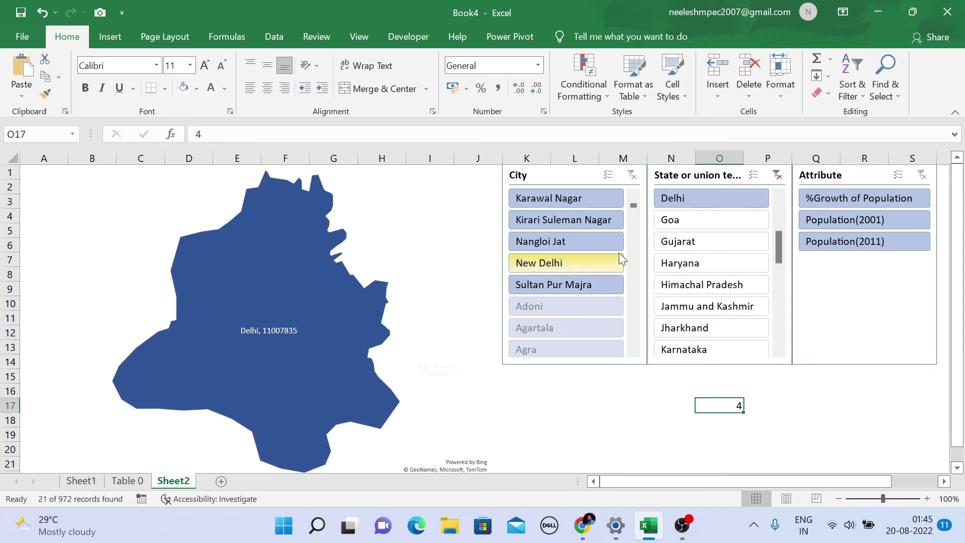
# Filter the map to Gujarat, view Gandhinagar, Jamnagar, Gandhidham and Bhavnagar one at a time, and clear the City filter.
pyautogui.click(670, 246)
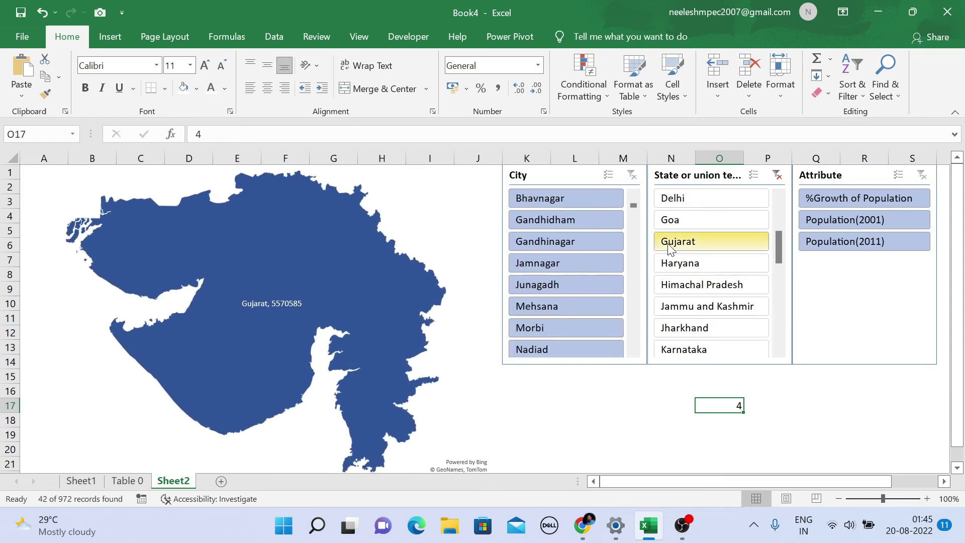
pyautogui.click(557, 240)
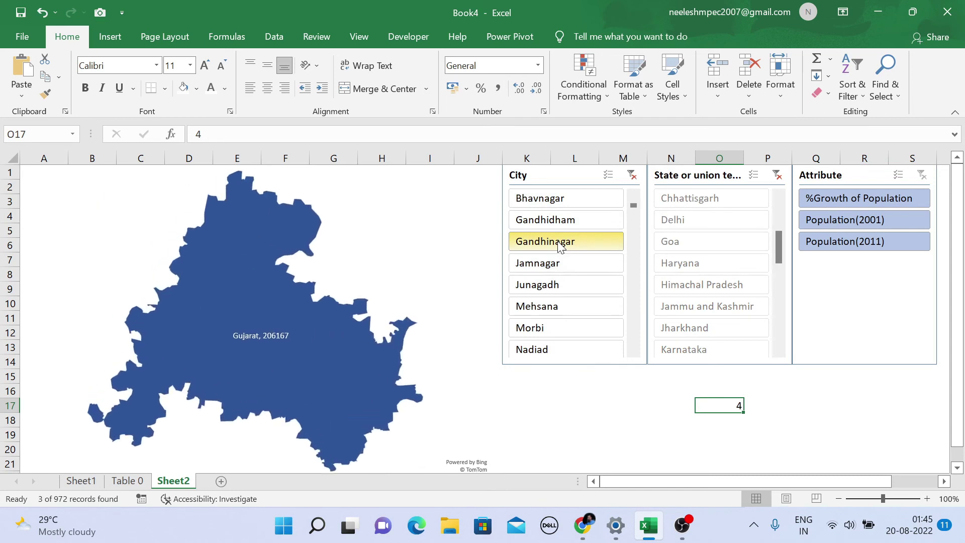
pyautogui.click(562, 262)
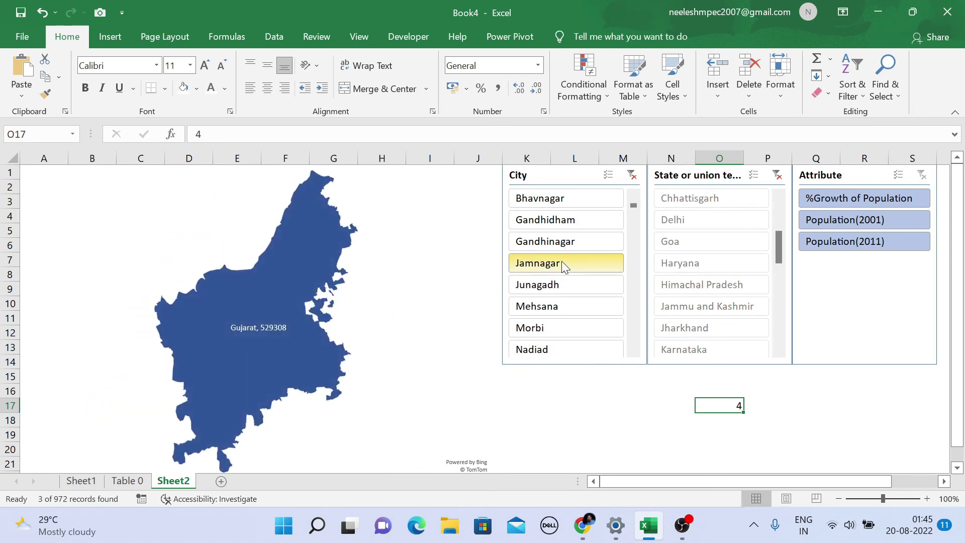
pyautogui.click(557, 225)
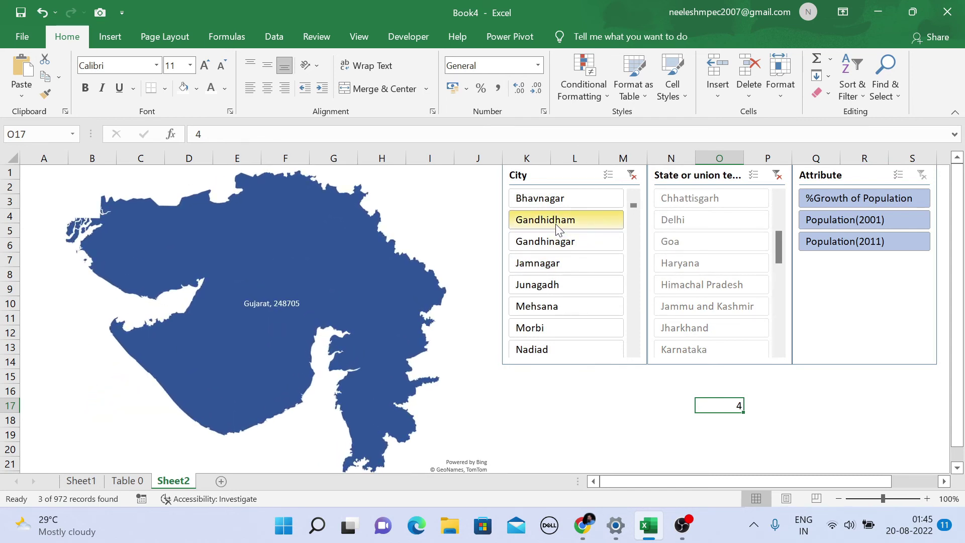
pyautogui.click(564, 207)
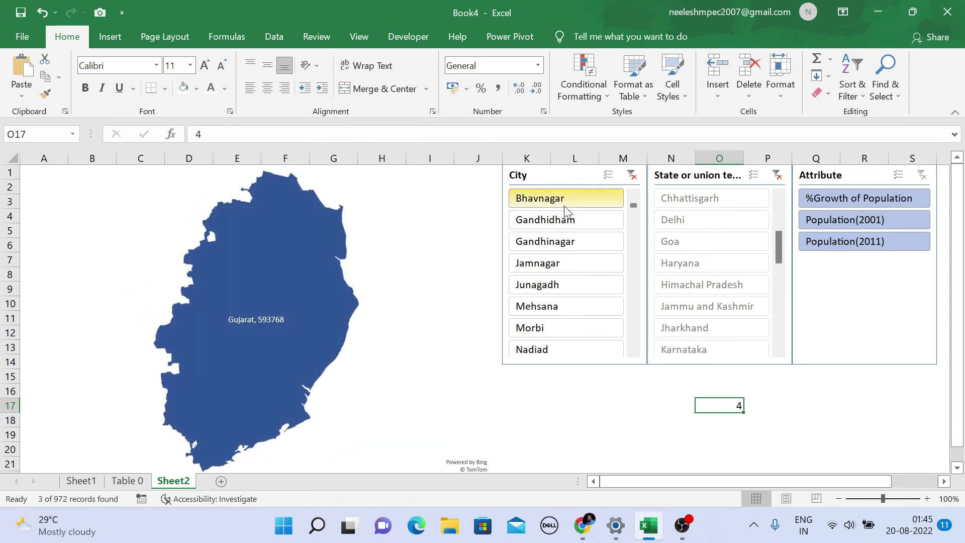
pyautogui.click(629, 176)
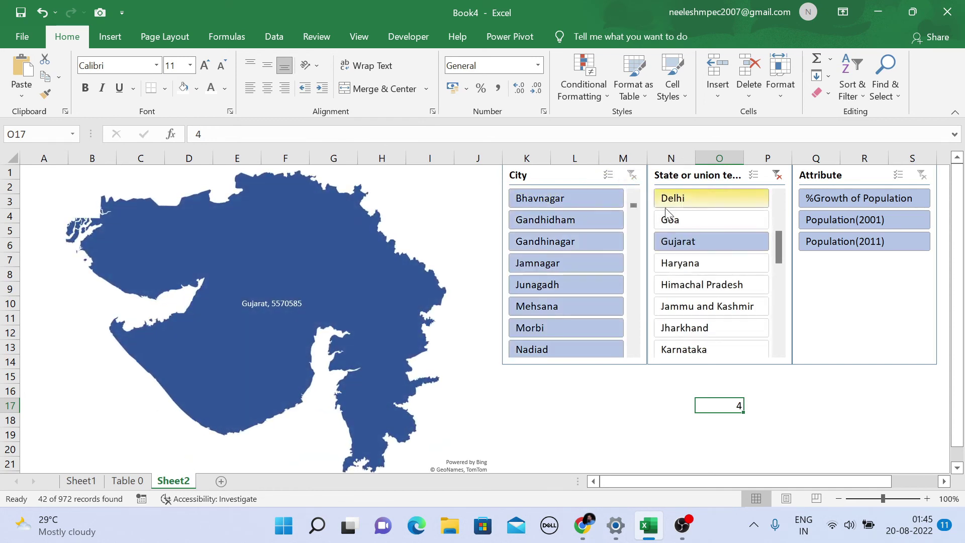
# Filter the map to Bihar and view its cities Bhagalpur, Bihar Sharif, Buxar, Chhapra and Danapur one at a time.
pyautogui.moveTo(778, 245); pyautogui.dragTo(777, 227)
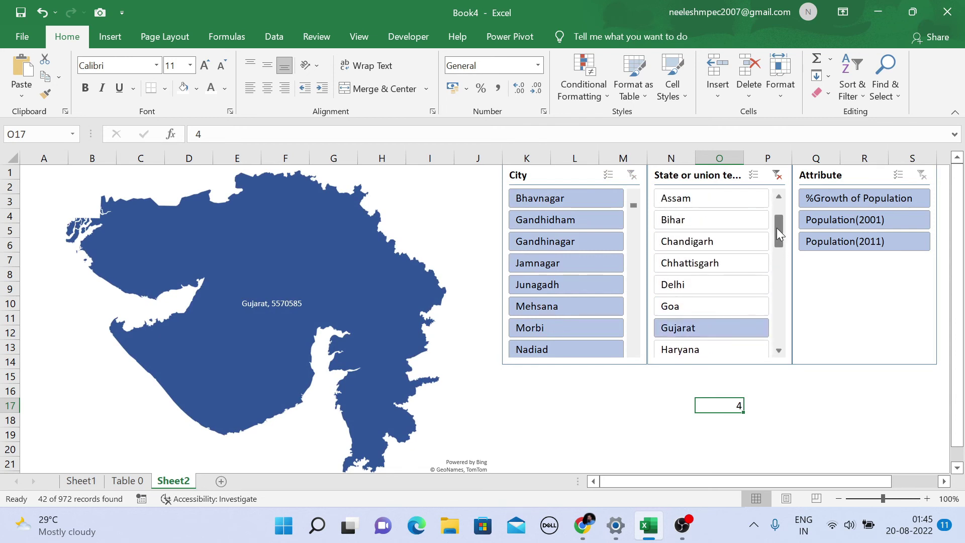
pyautogui.click(732, 230)
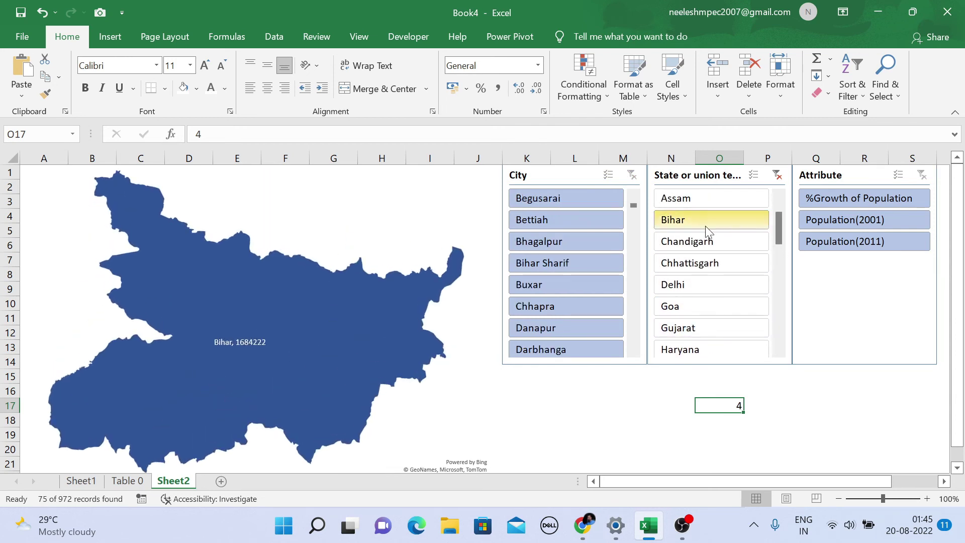
pyautogui.click(537, 244)
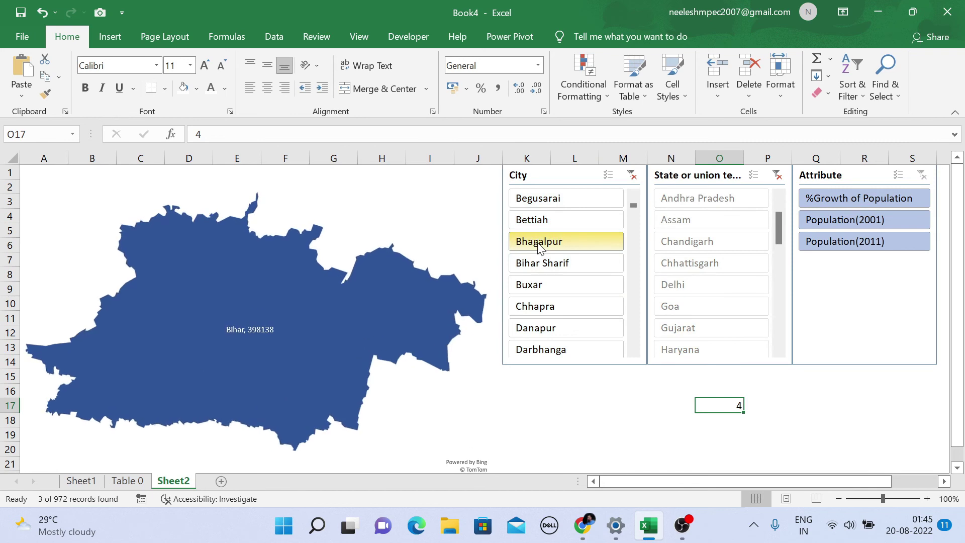
pyautogui.click(543, 264)
pyautogui.click(549, 284)
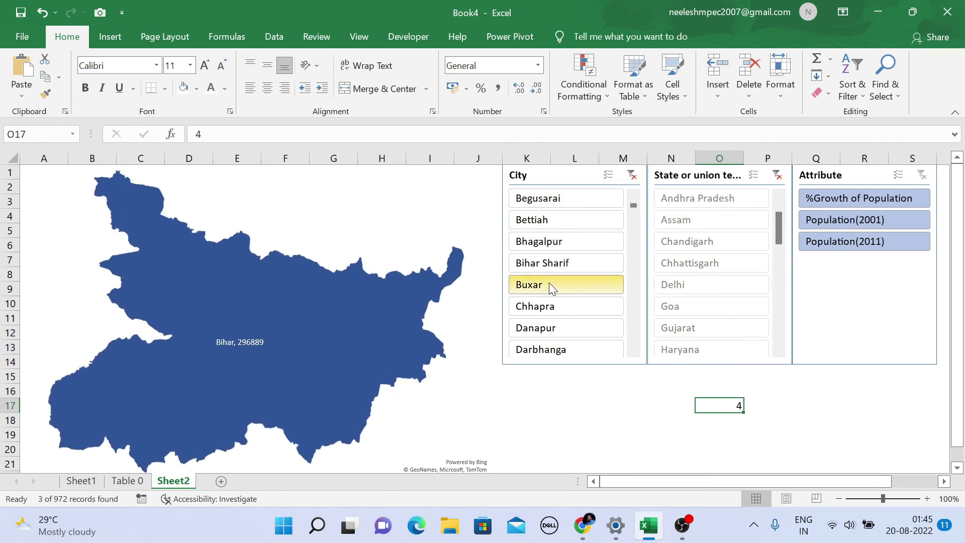
pyautogui.click(554, 304)
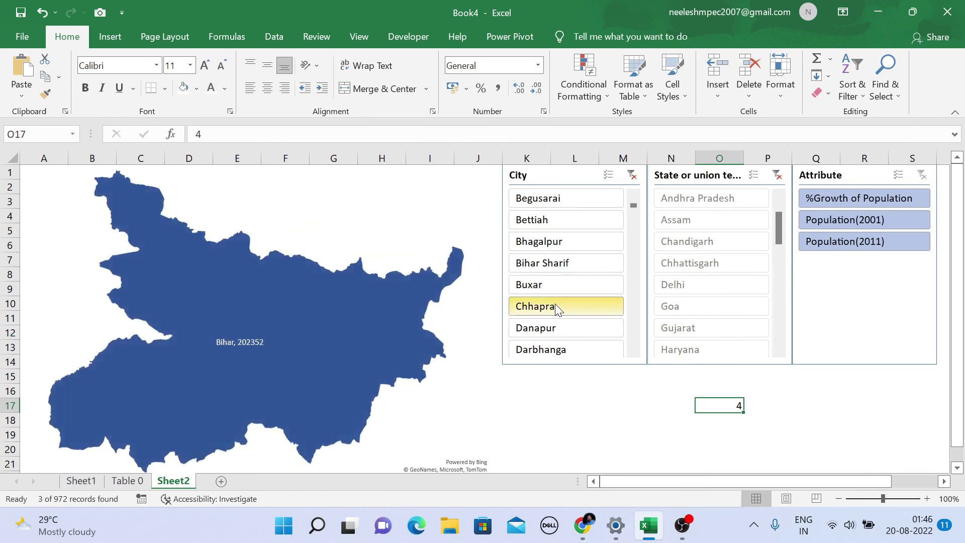
pyautogui.click(560, 326)
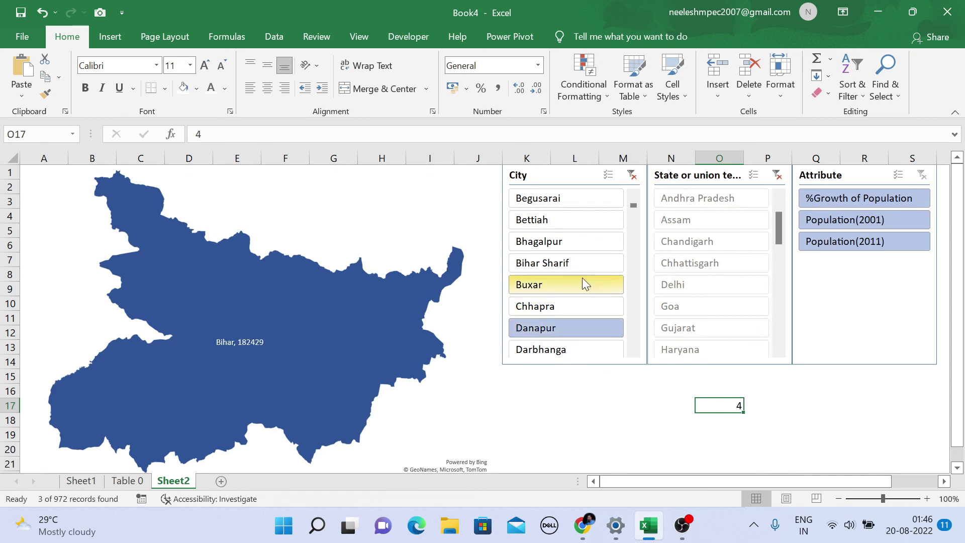
# View the Bihar cities Begusarai, Darbhanga and Sasaram on the map, and clear the City and State filters to show all of India.
pyautogui.click(601, 205)
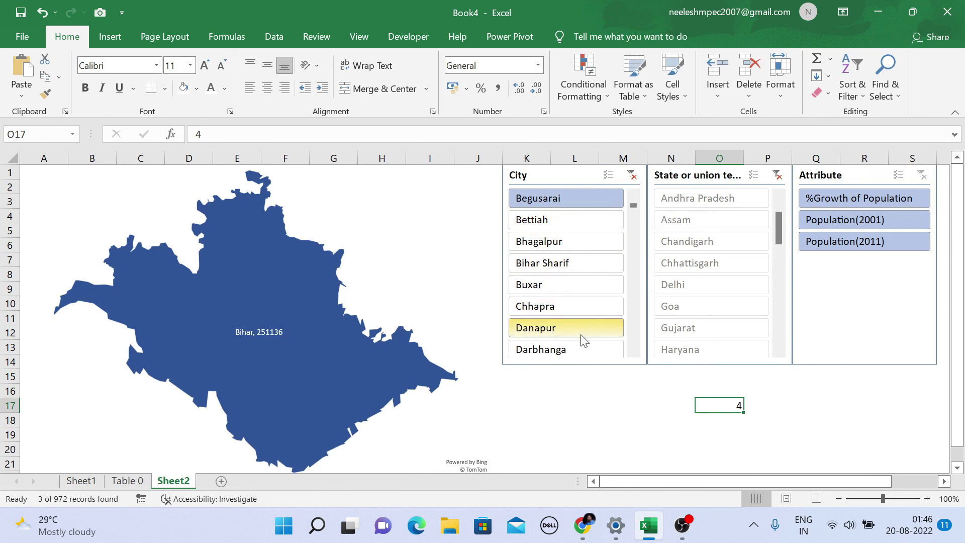
pyautogui.click(581, 348)
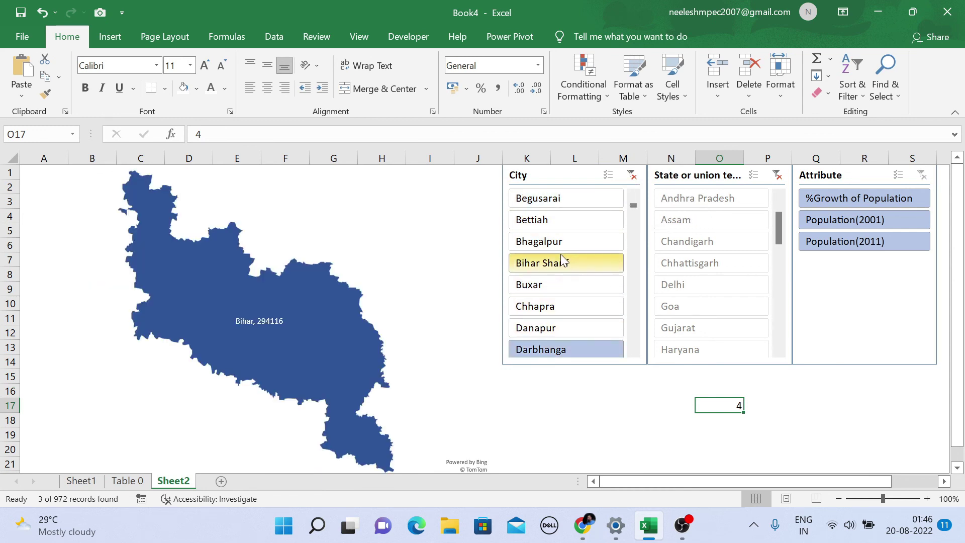
pyautogui.moveTo(630, 204); pyautogui.dragTo(634, 215)
pyautogui.click(576, 204)
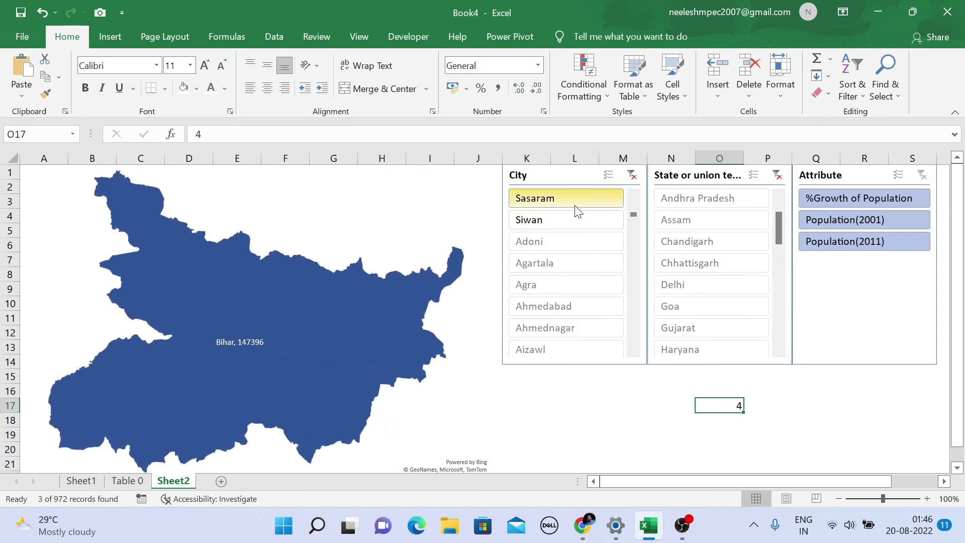
pyautogui.click(632, 175)
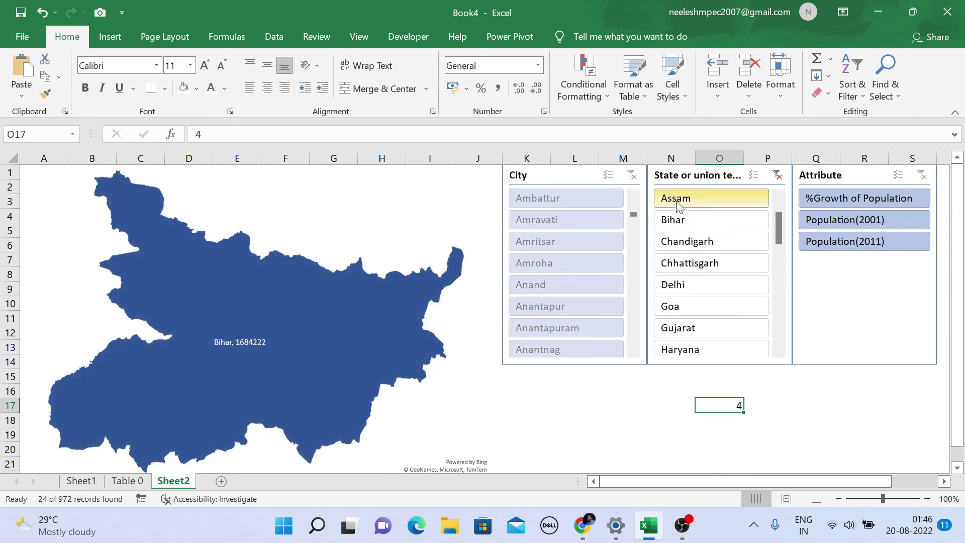
pyautogui.click(777, 175)
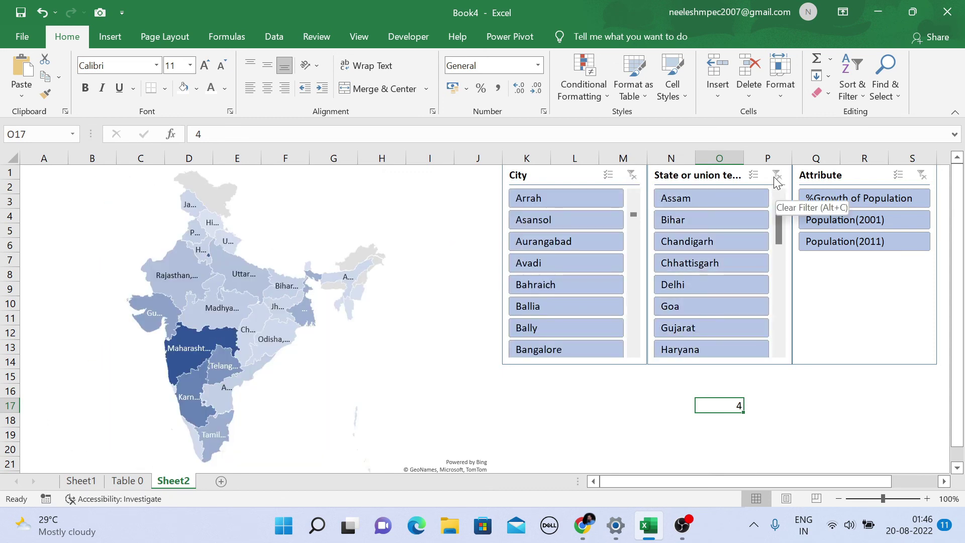